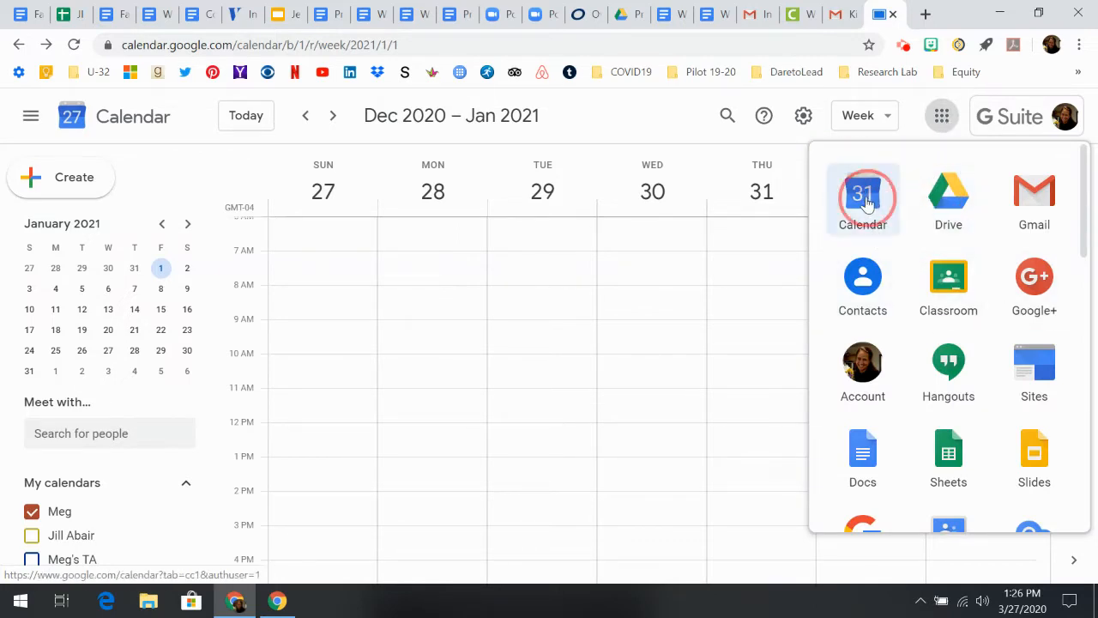
Move the Calendar shortcut to just after Gmail in the Google apps launcher and close the launcher
left_click_drag(864, 197, 1036, 199)
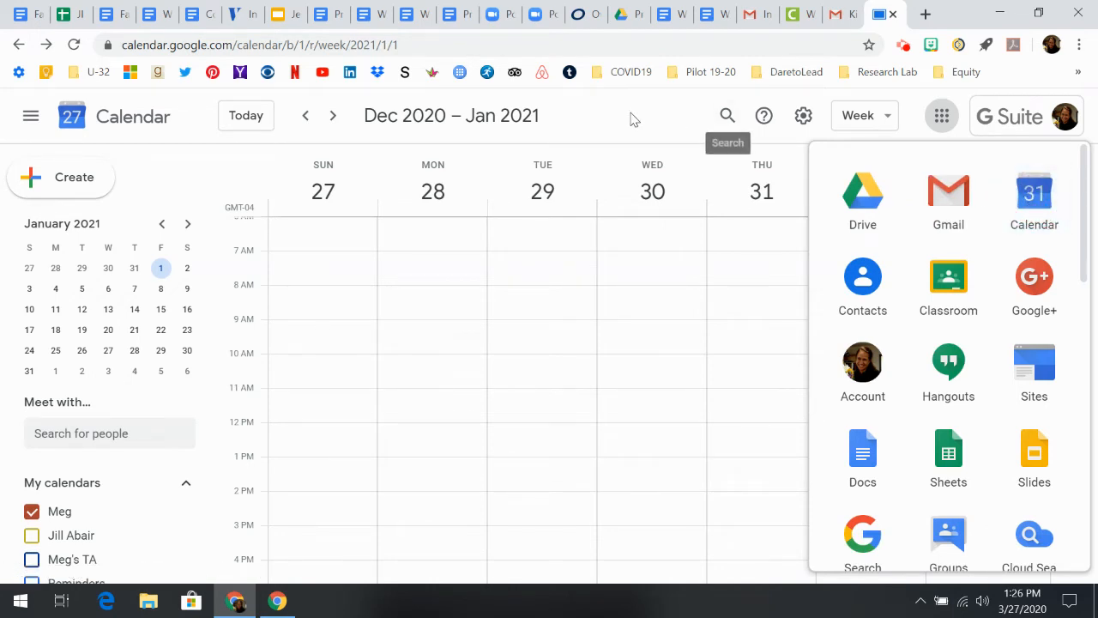
left_click(577, 224)
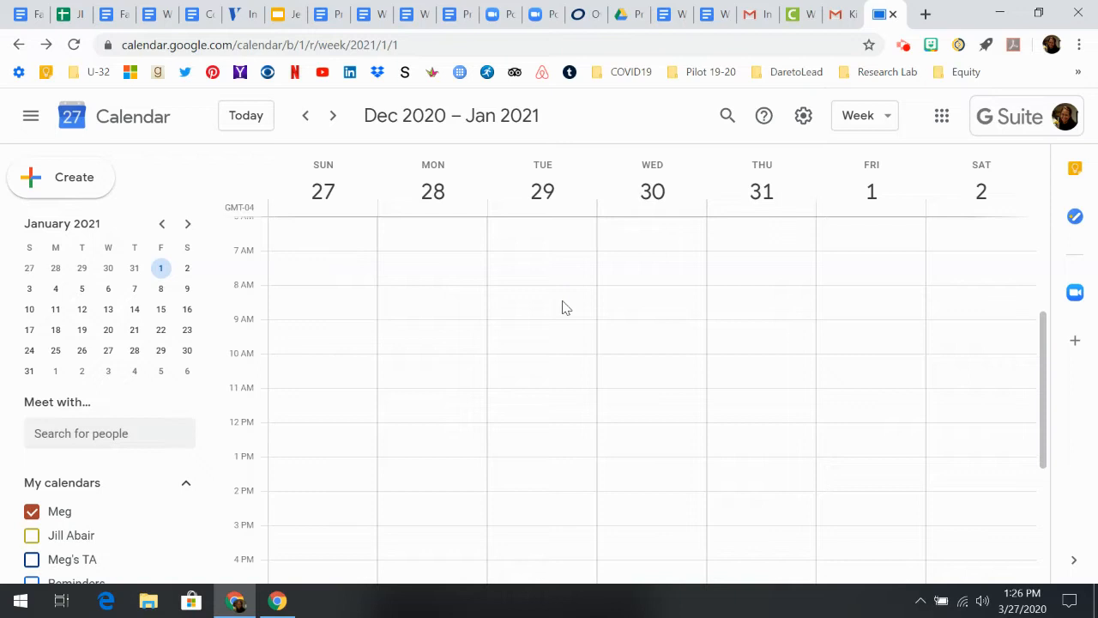
Create an event on Wednesday, December 30, 2020, in the 12 PM slot and title it "Book Group"
left_click(634, 443)
double_click(633, 437)
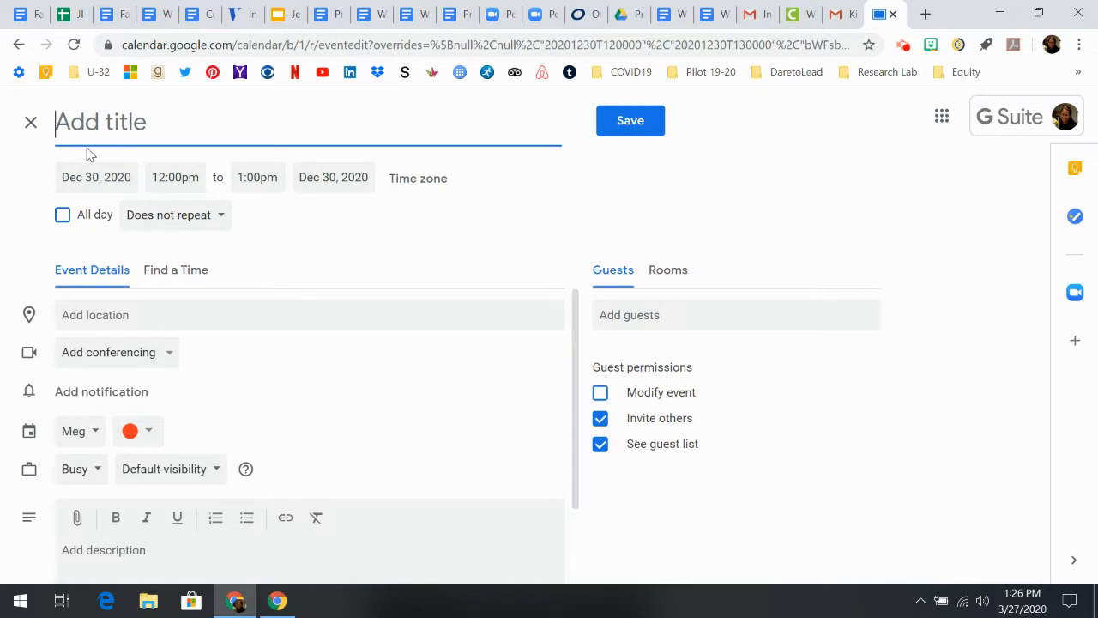
type("Book")
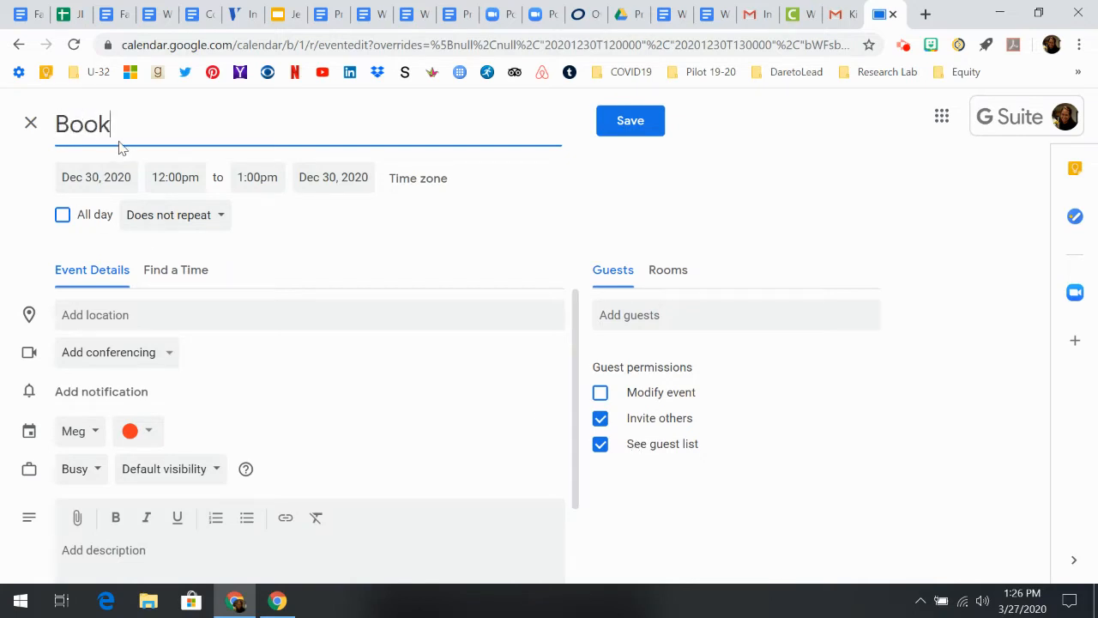
type(" Group")
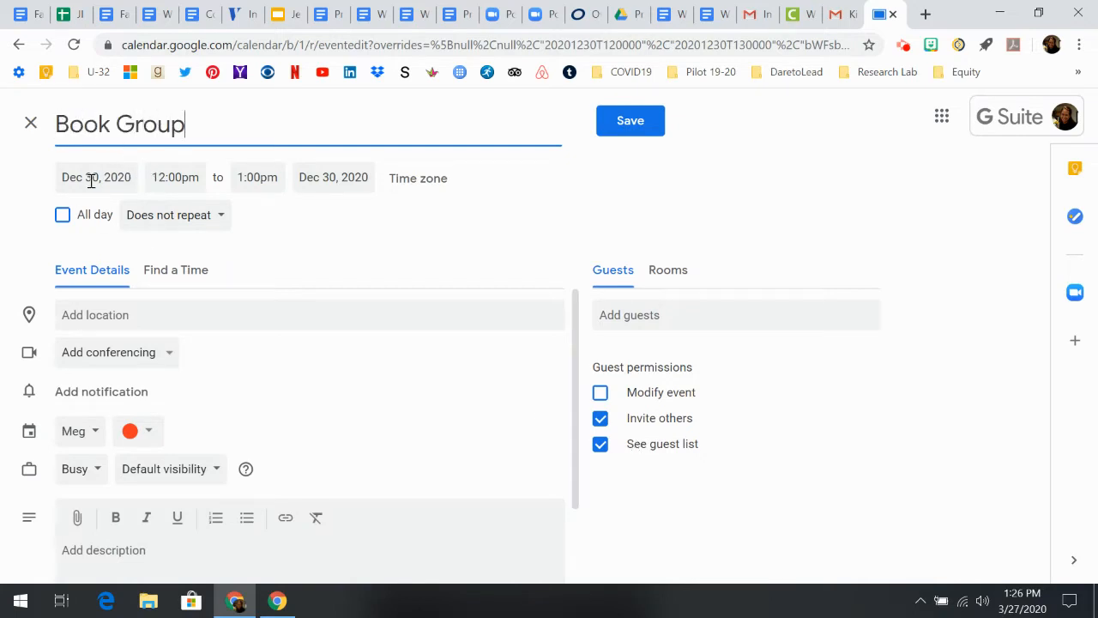
Set the Book Group event's time to 12:15pm to 1:00pm
left_click(171, 176)
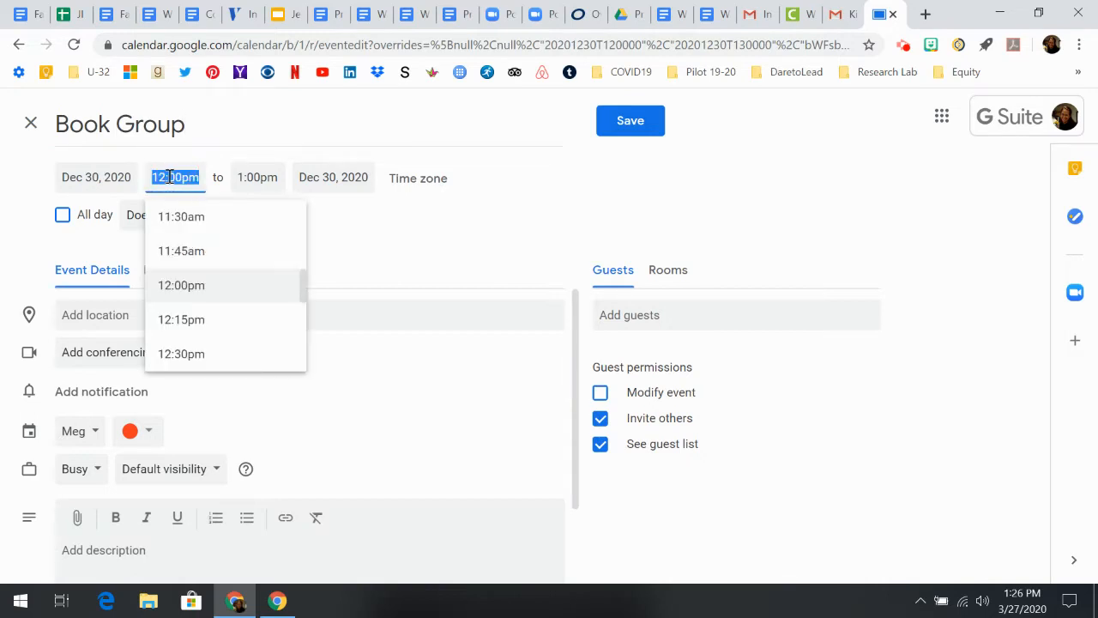
left_click(187, 324)
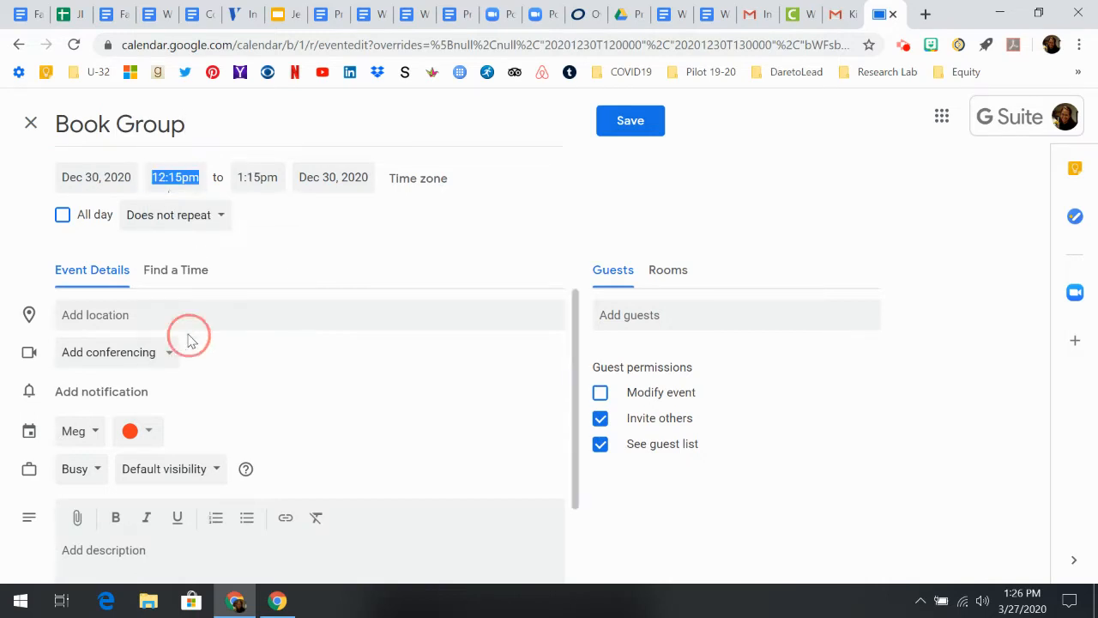
left_click(269, 181)
left_click(293, 253)
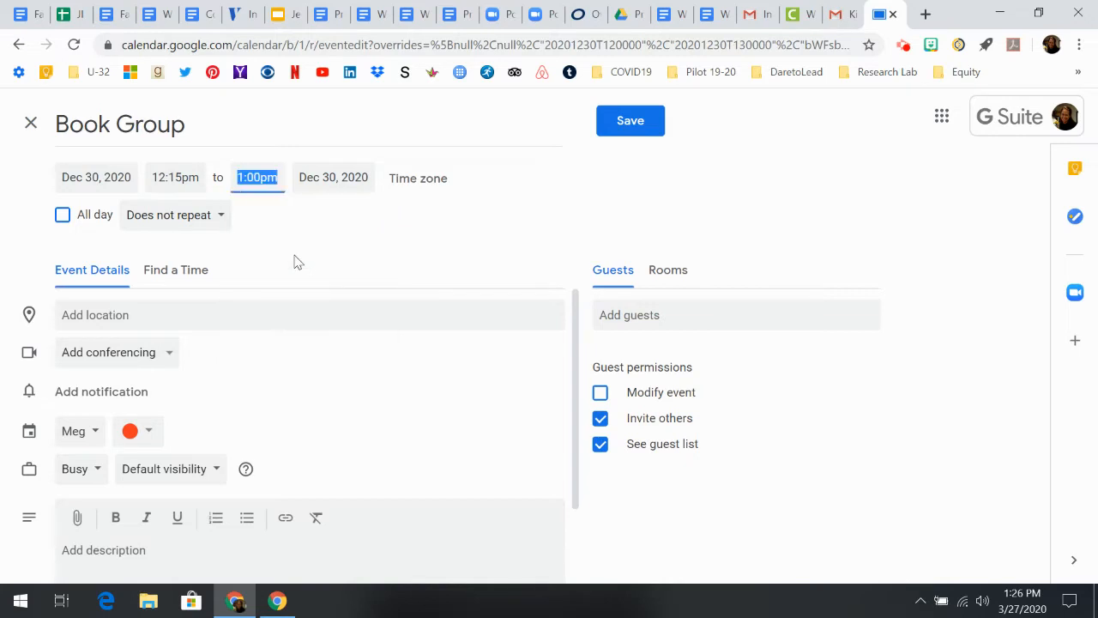
Give the event a custom recurrence, repeating every week on Wednesday and ending on June 23, 2021
left_click(209, 225)
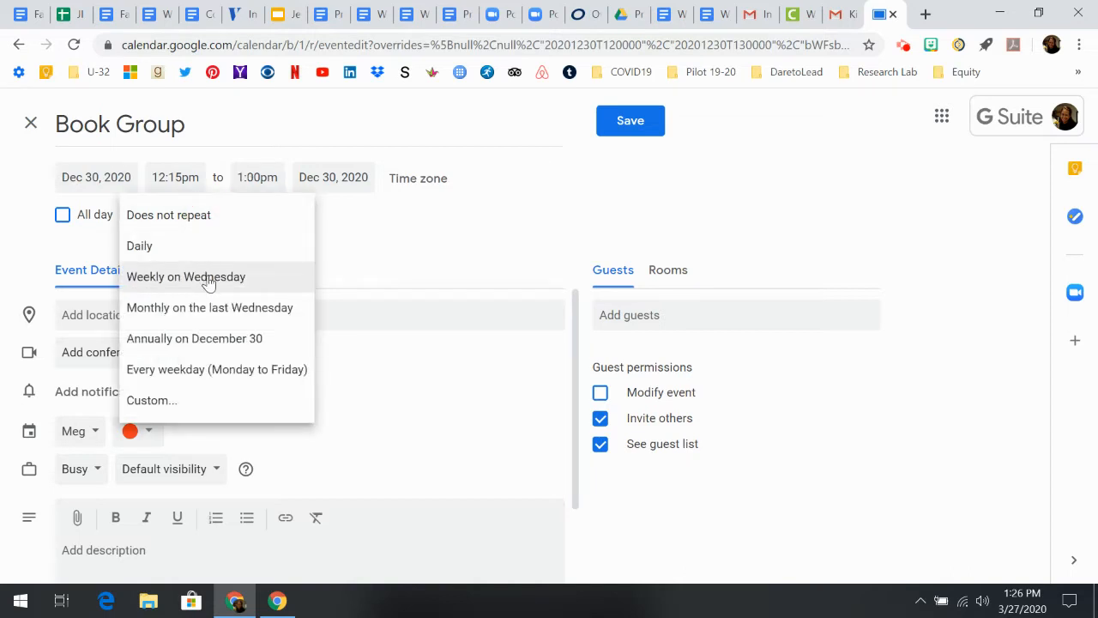
left_click(183, 399)
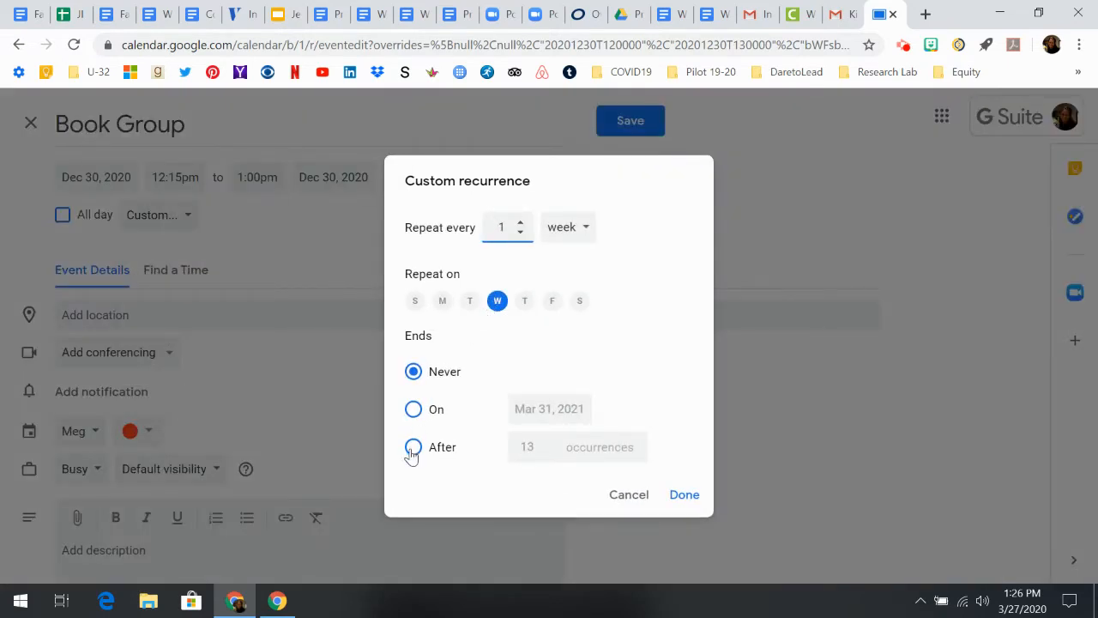
left_click(415, 410)
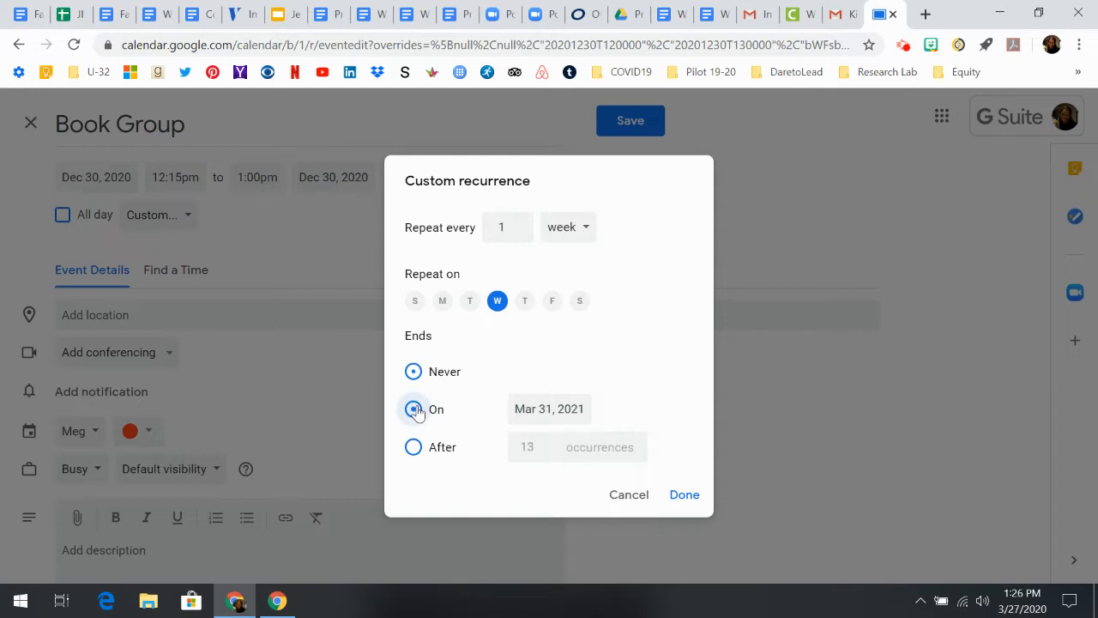
left_click(544, 406)
left_click(723, 214)
left_click(723, 214)
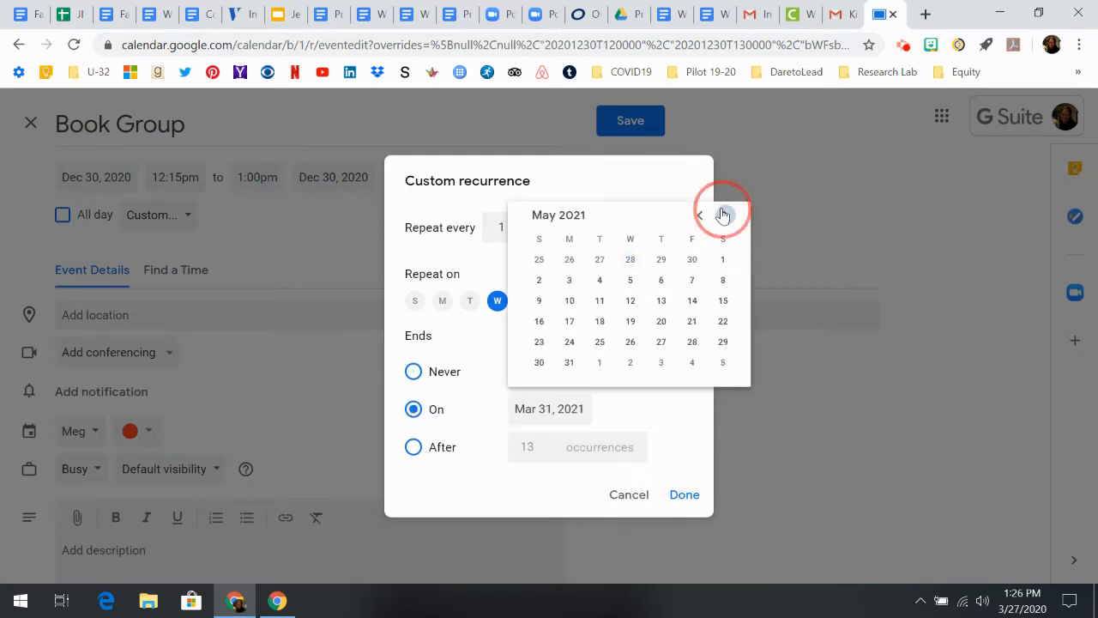
left_click(723, 214)
left_click(724, 214)
left_click(701, 215)
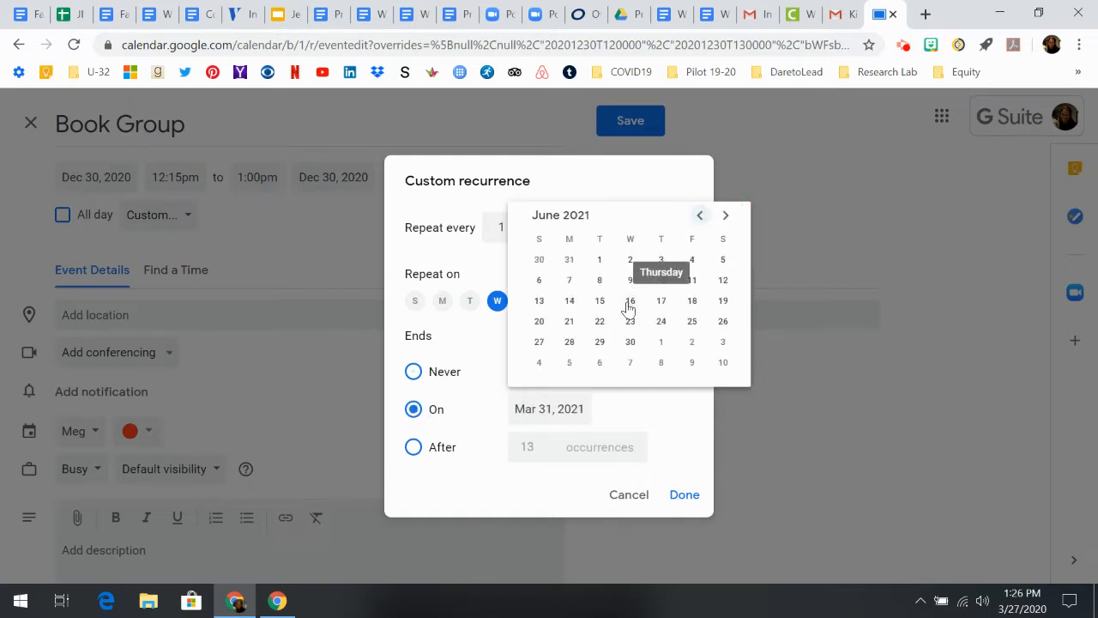
left_click(630, 321)
left_click(684, 496)
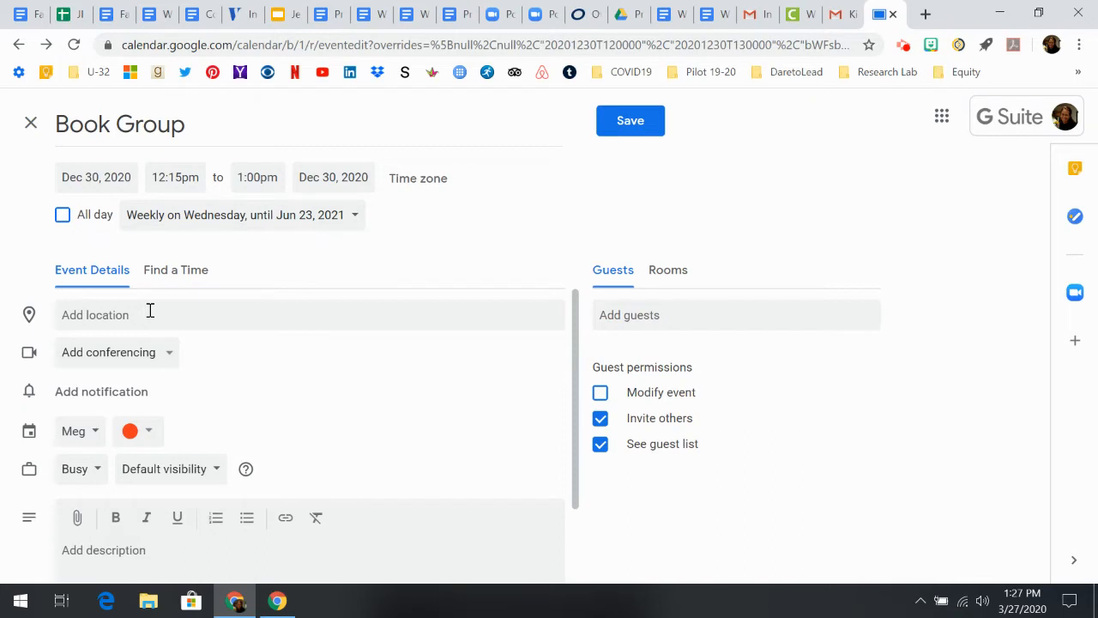
Change the event's color to yellow
left_click(133, 434)
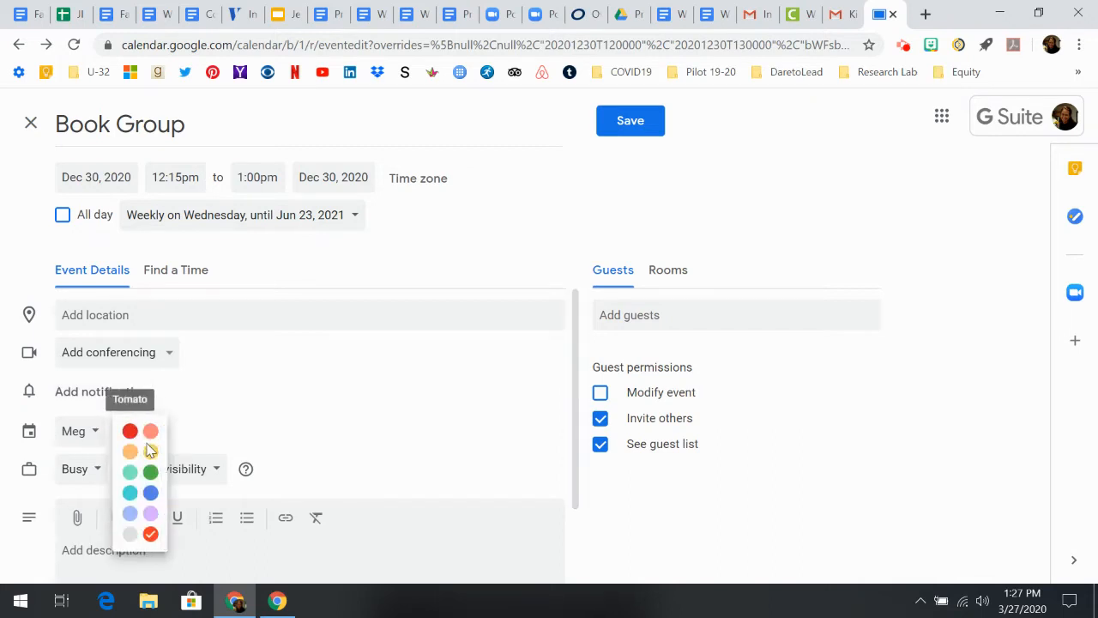
left_click(150, 450)
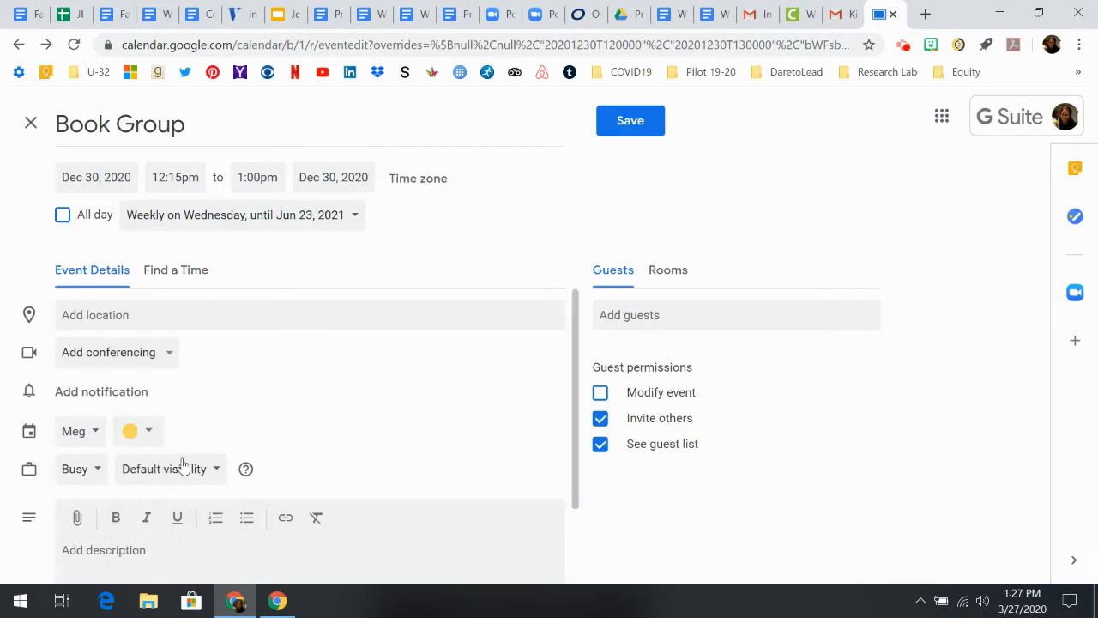
Check the event's visibility choices and the link dialog of the description field
left_click(184, 468)
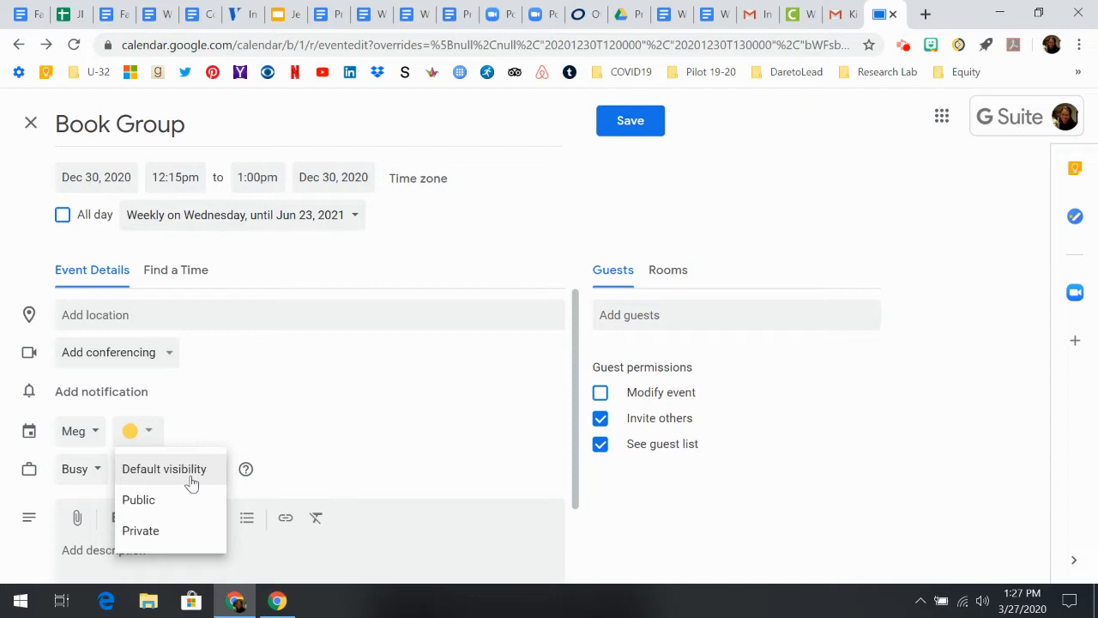
left_click(307, 397)
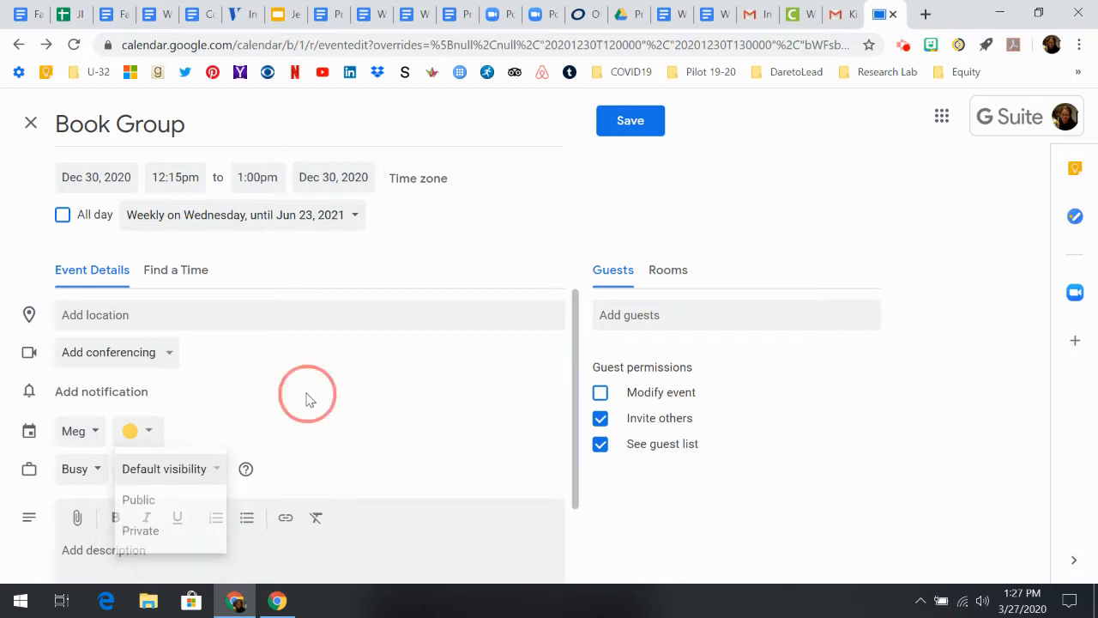
left_click(220, 554)
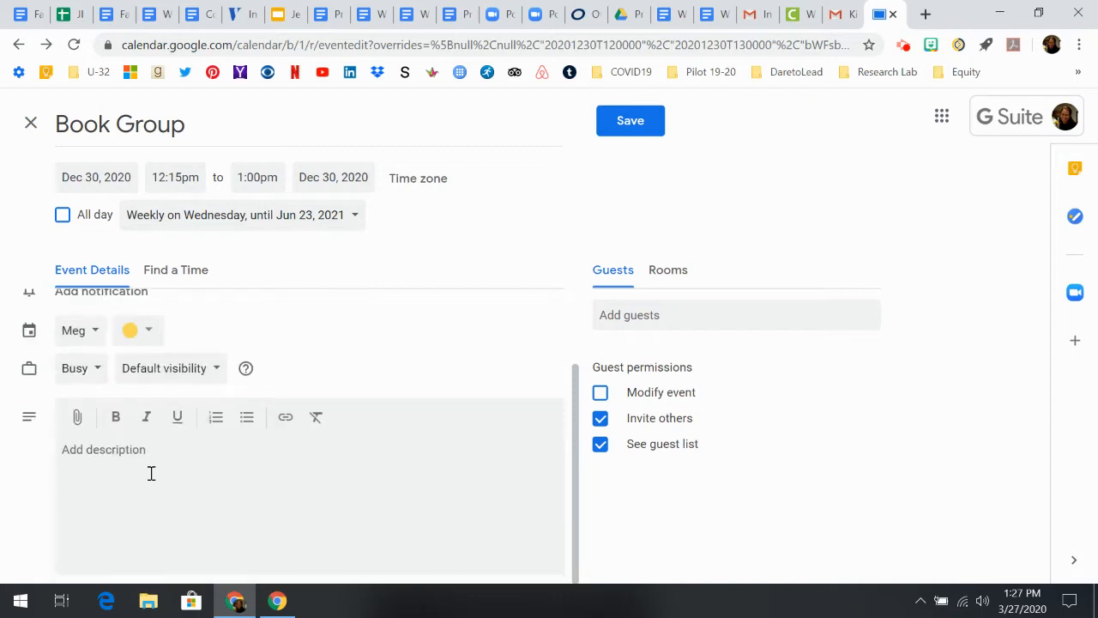
left_click(286, 418)
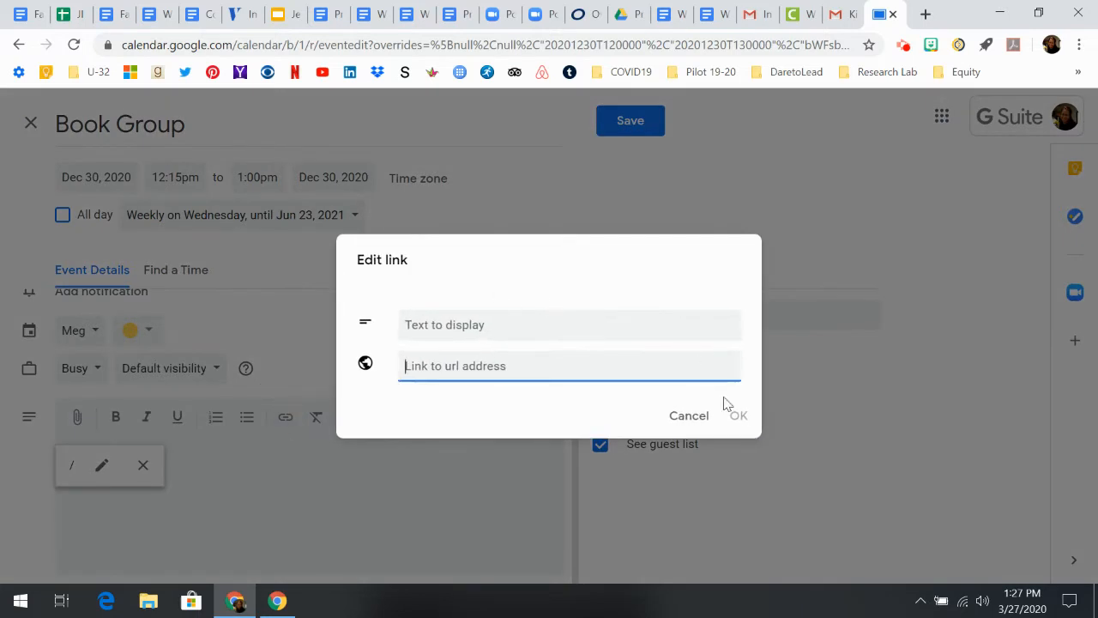
left_click(699, 417)
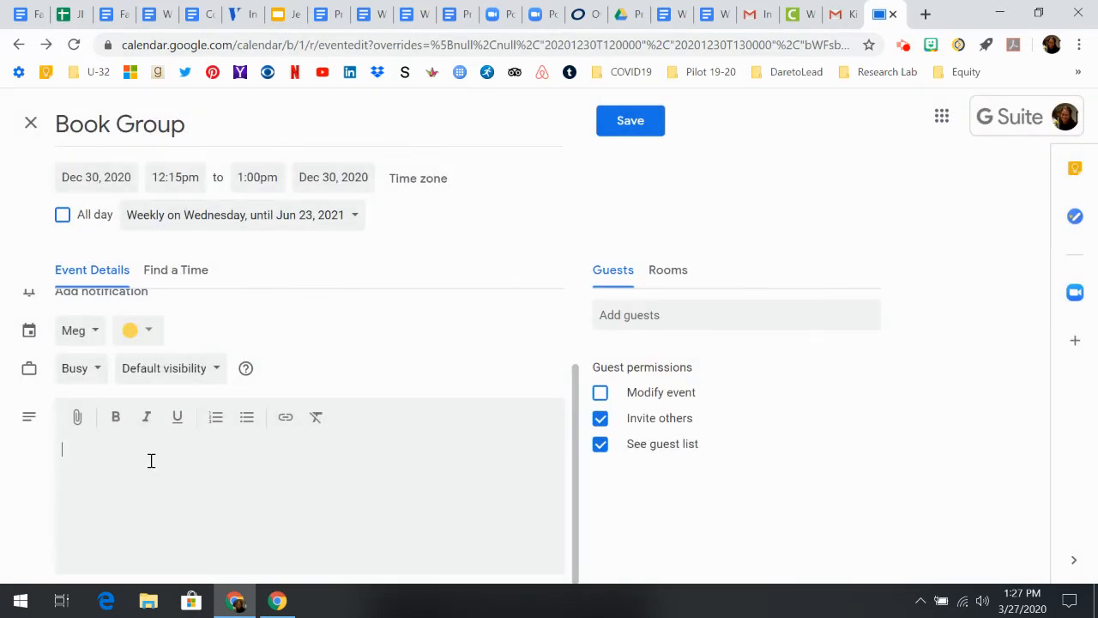
Add the first suggested contact as a guest of the event
left_click(653, 314)
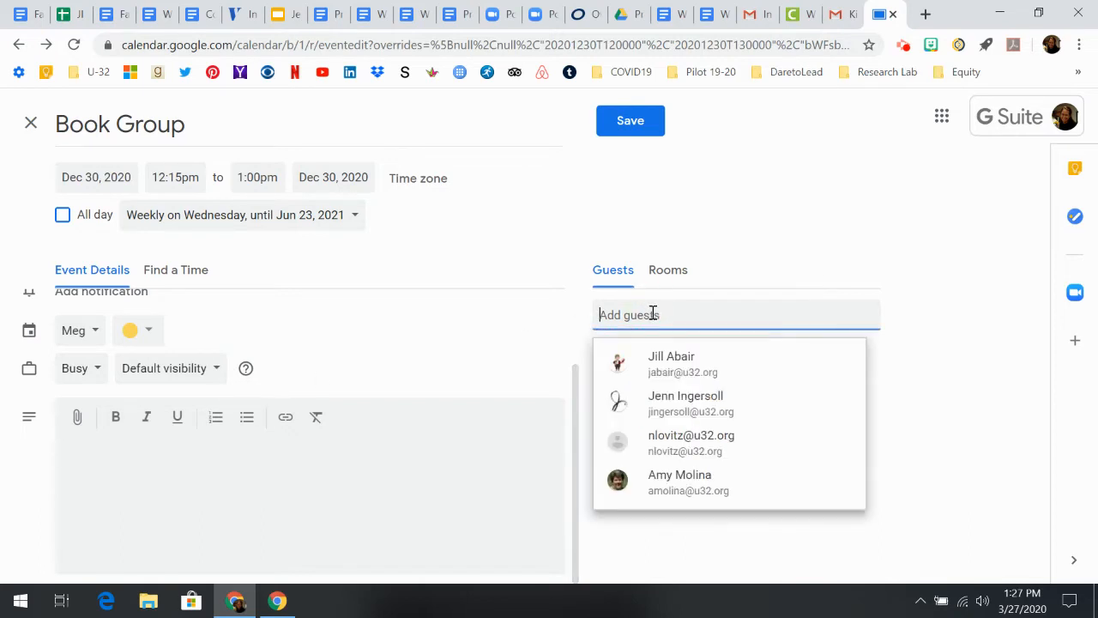
left_click(671, 362)
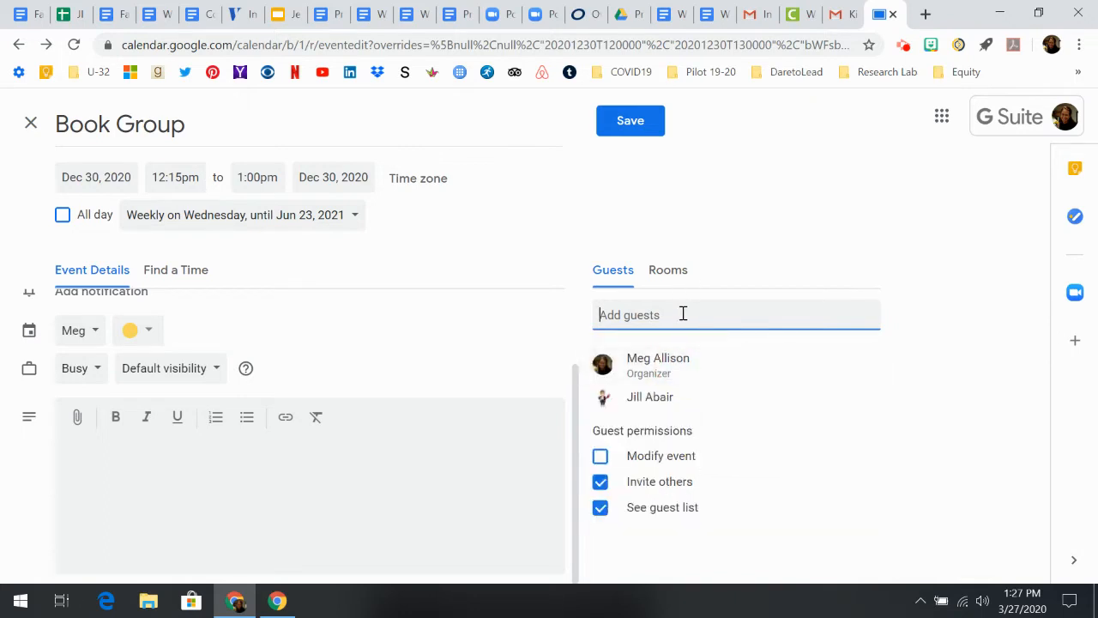
Try to find a group to invite by searching the guest suggestions for "TA", the organizer's first name, "High" and "HS"
type("TA")
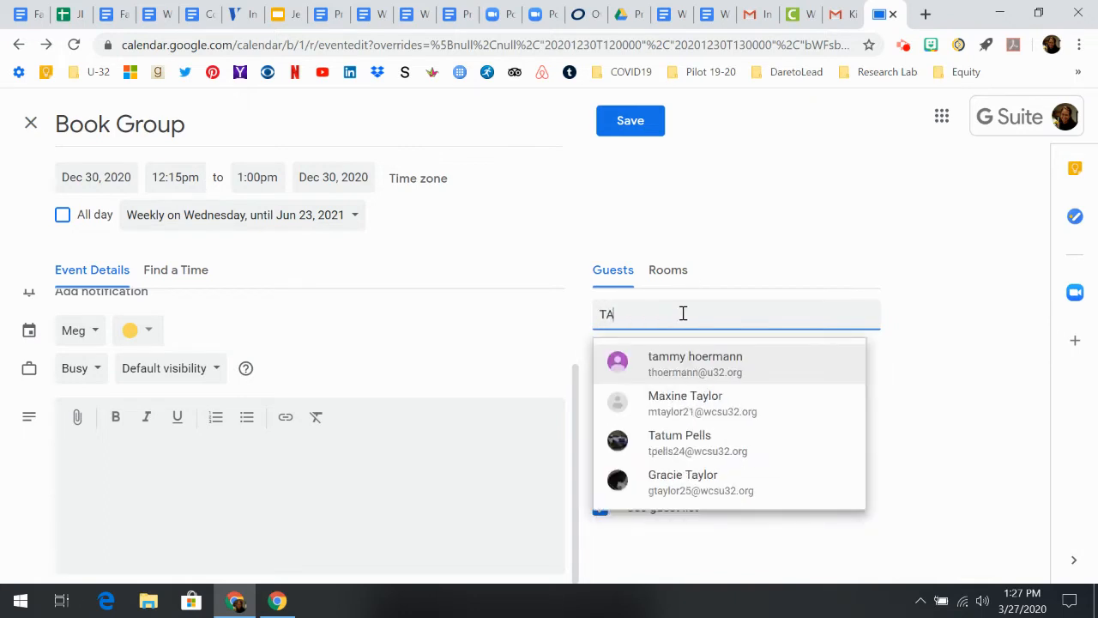
key("BackSpace")
key("BackSpace")
type("MEg")
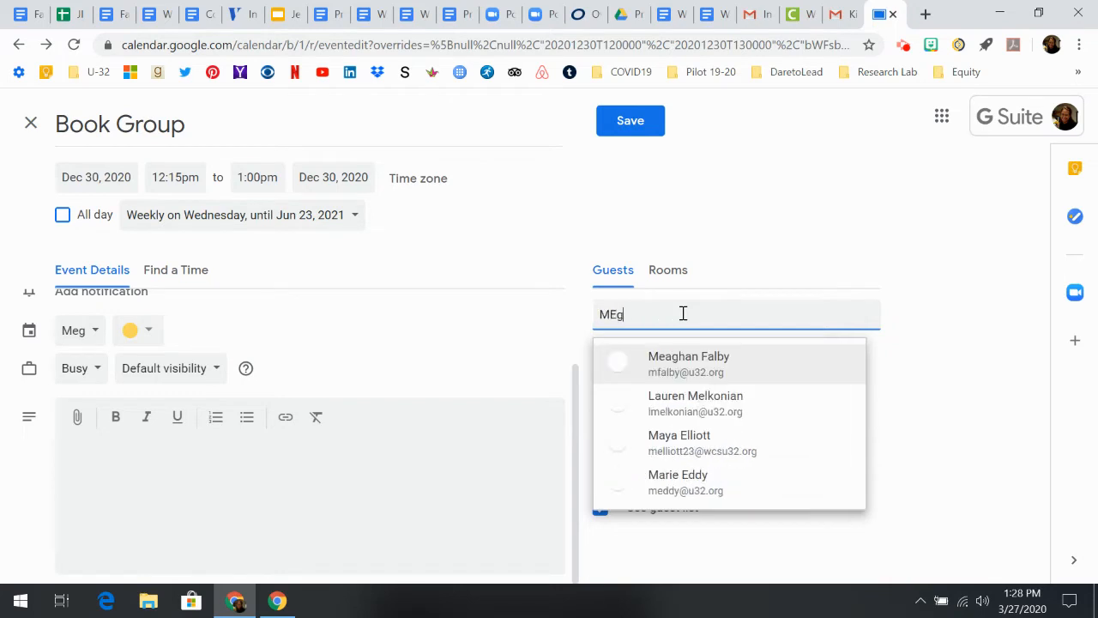
key("BackSpace")
key("BackSpace")
key("BackSpace")
type("High")
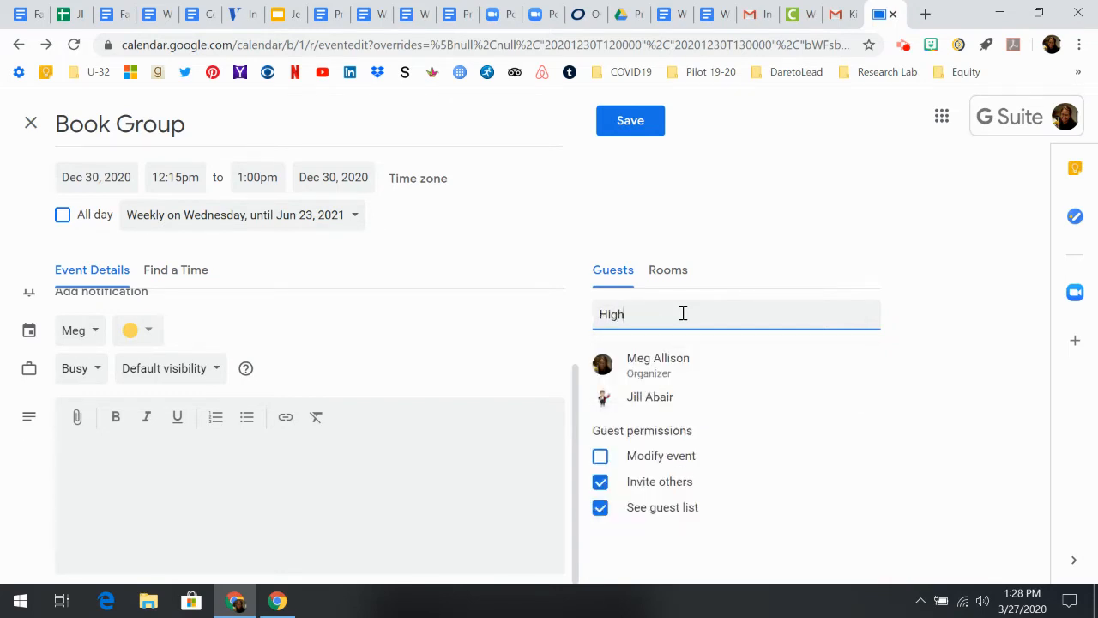
key("BackSpace")
key("BackSpace")
key("BackSpace")
type("S")
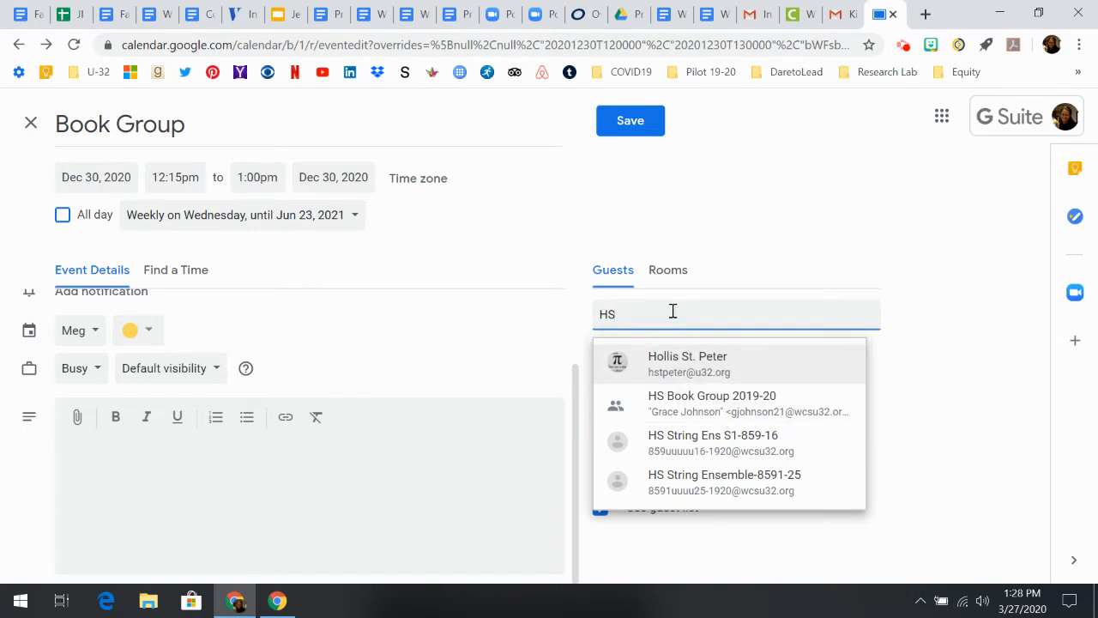
left_click_drag(661, 314, 552, 318)
key("BackSpace")
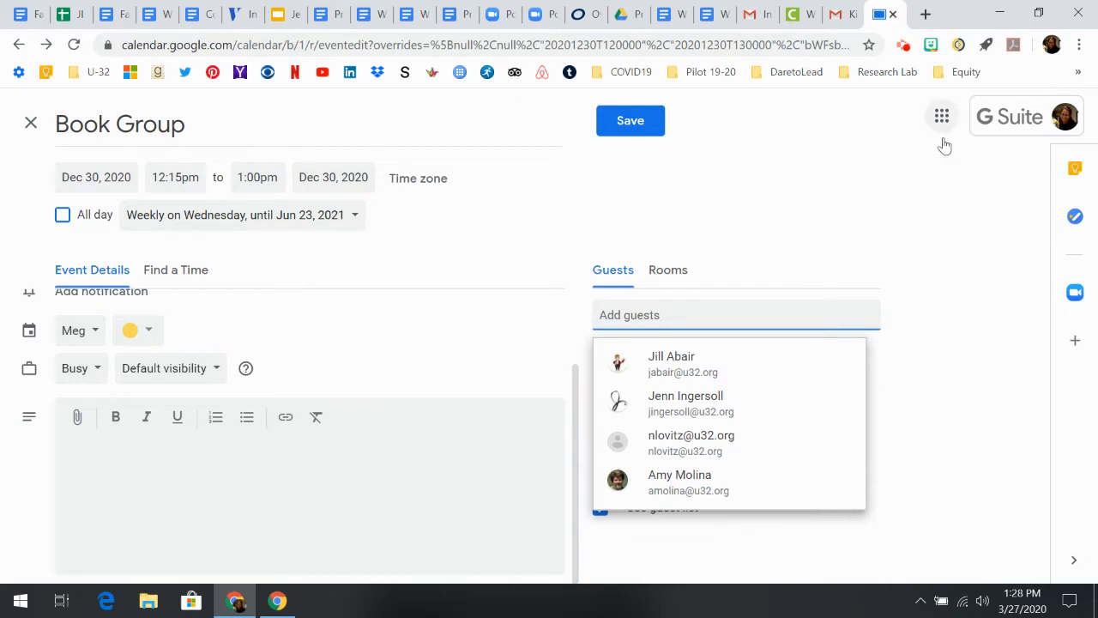
left_click(895, 208)
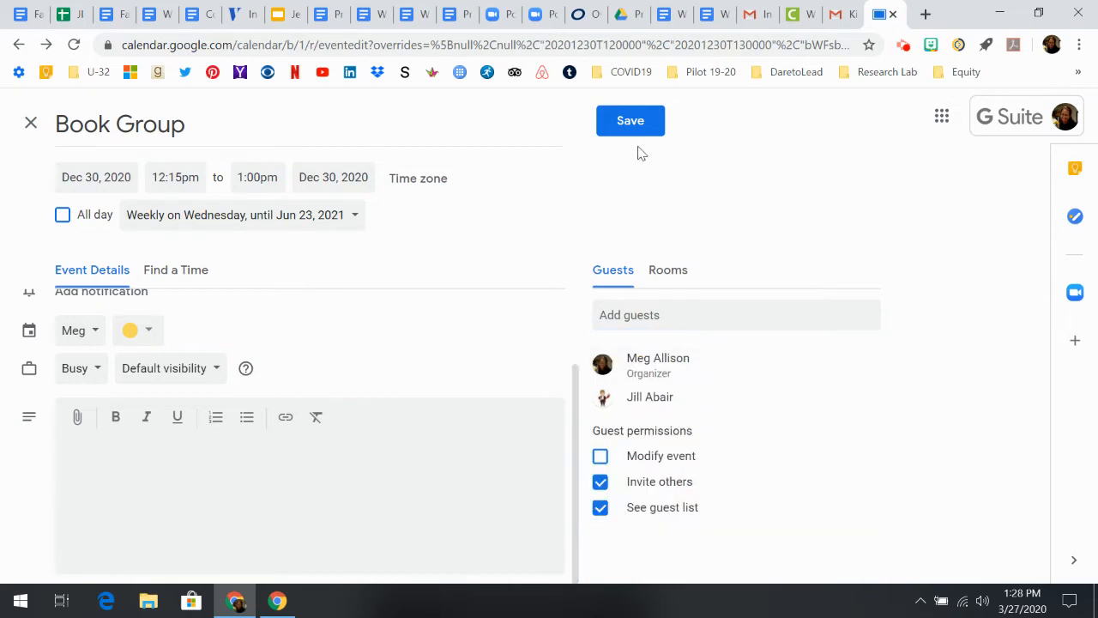
Save the Book Group event without sending invitation emails to the guests
left_click(635, 124)
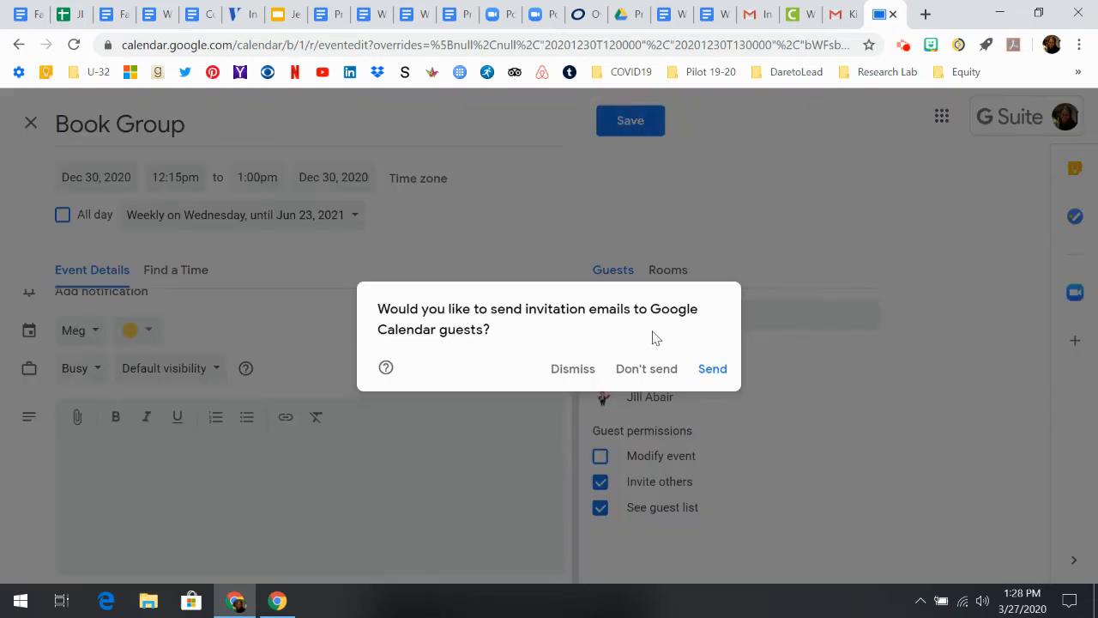
left_click(647, 373)
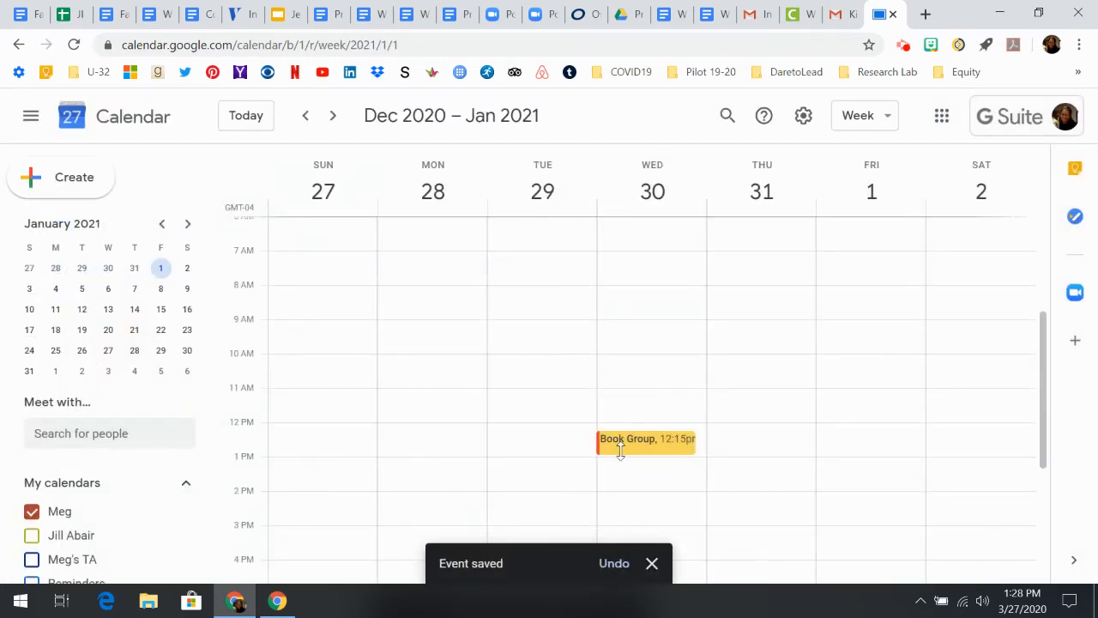
Open the December 30 Book Group event for editing and set its start time to 12:30pm
left_click(647, 441)
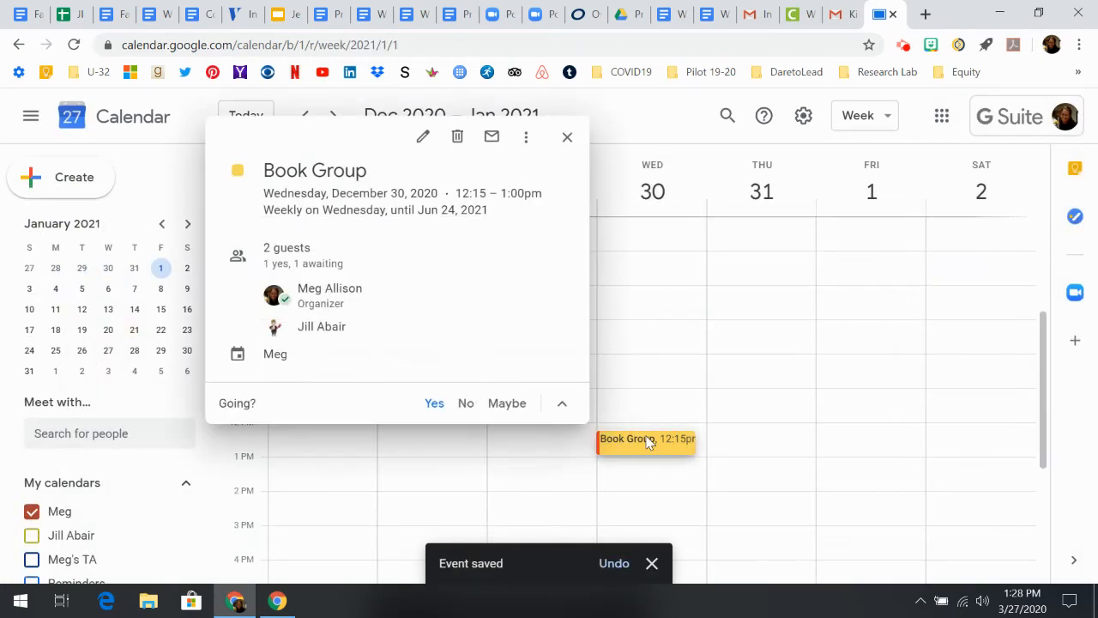
left_click(424, 144)
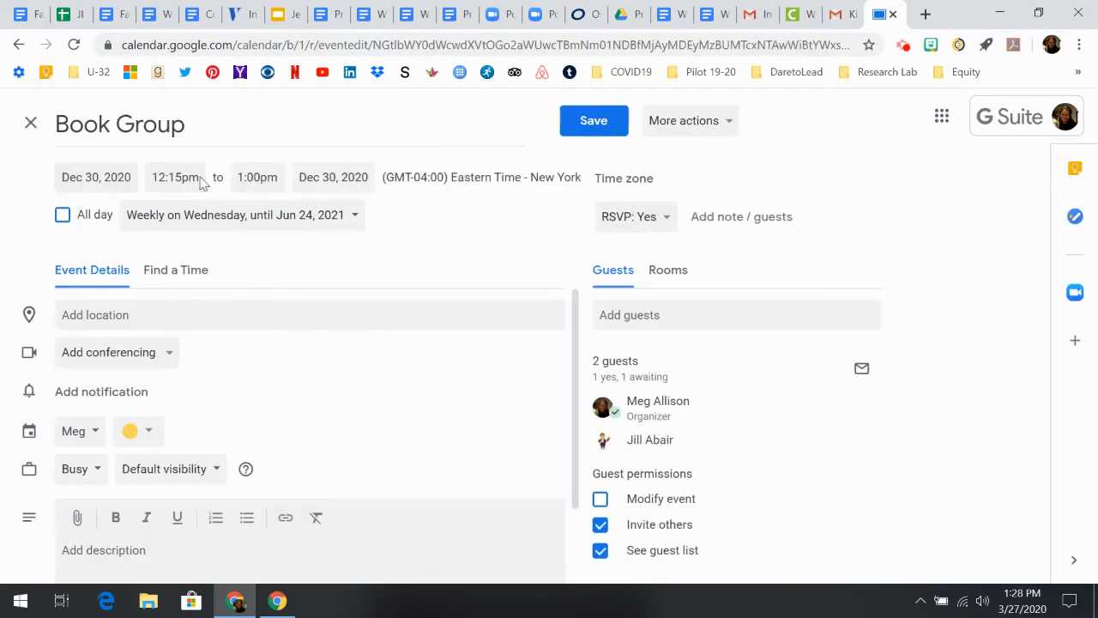
left_click(199, 181)
left_click(194, 319)
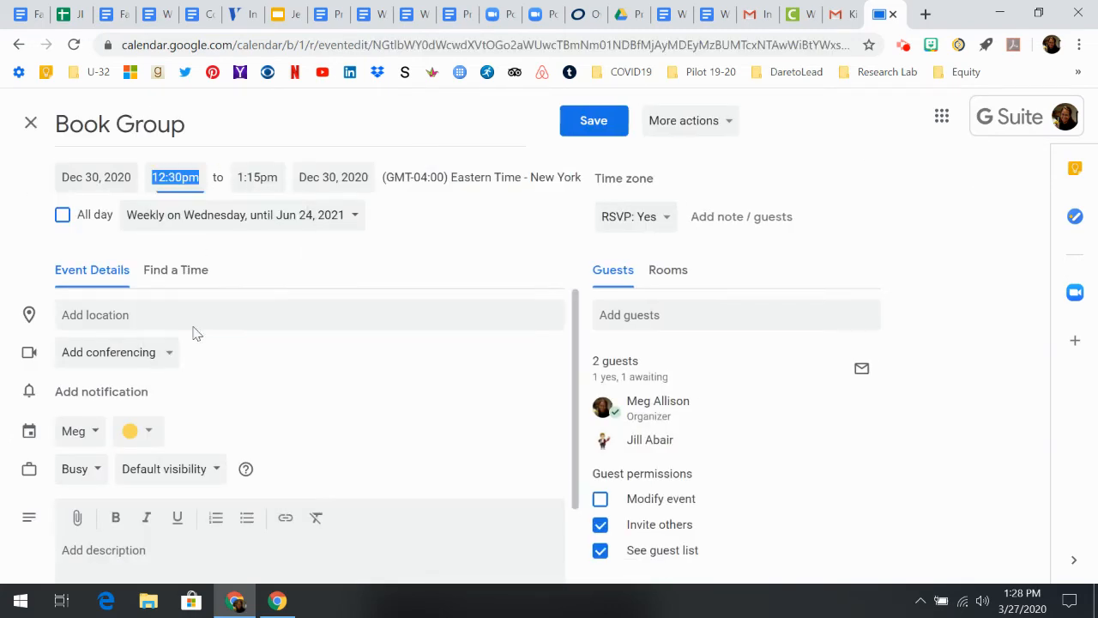
Save the Book Group change for all events in the series without sending update emails to the guests
left_click(599, 122)
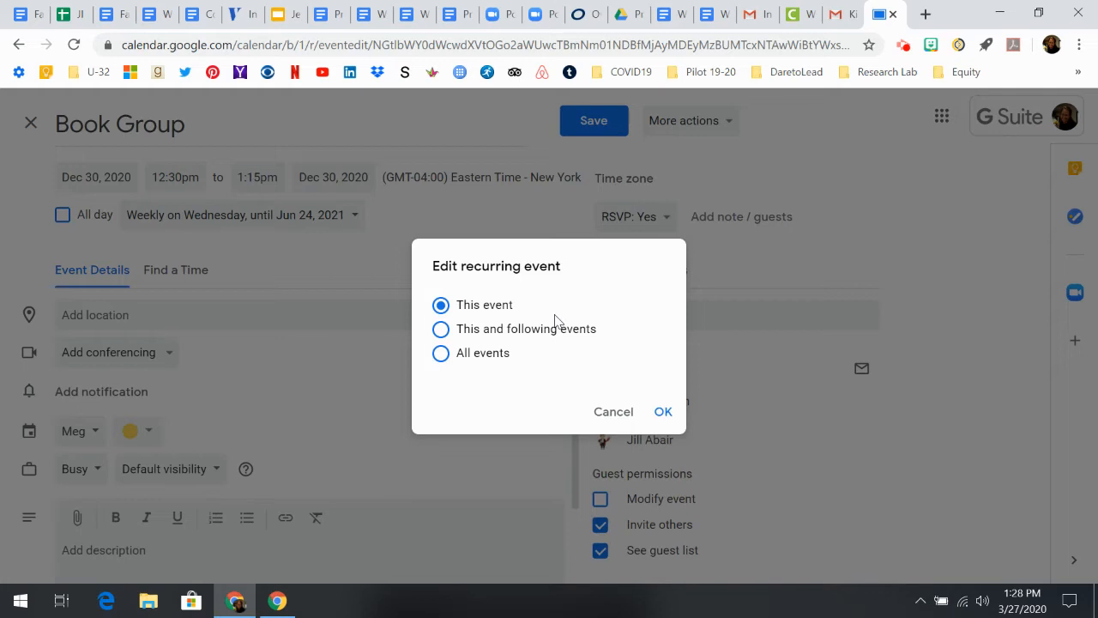
left_click(511, 352)
left_click(663, 413)
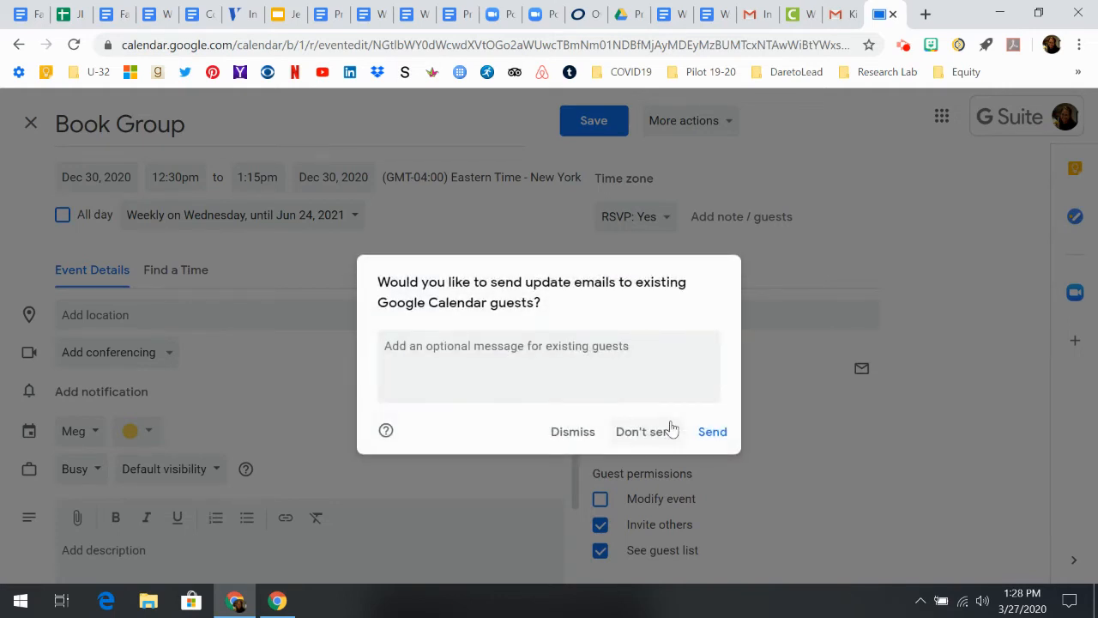
left_click(672, 429)
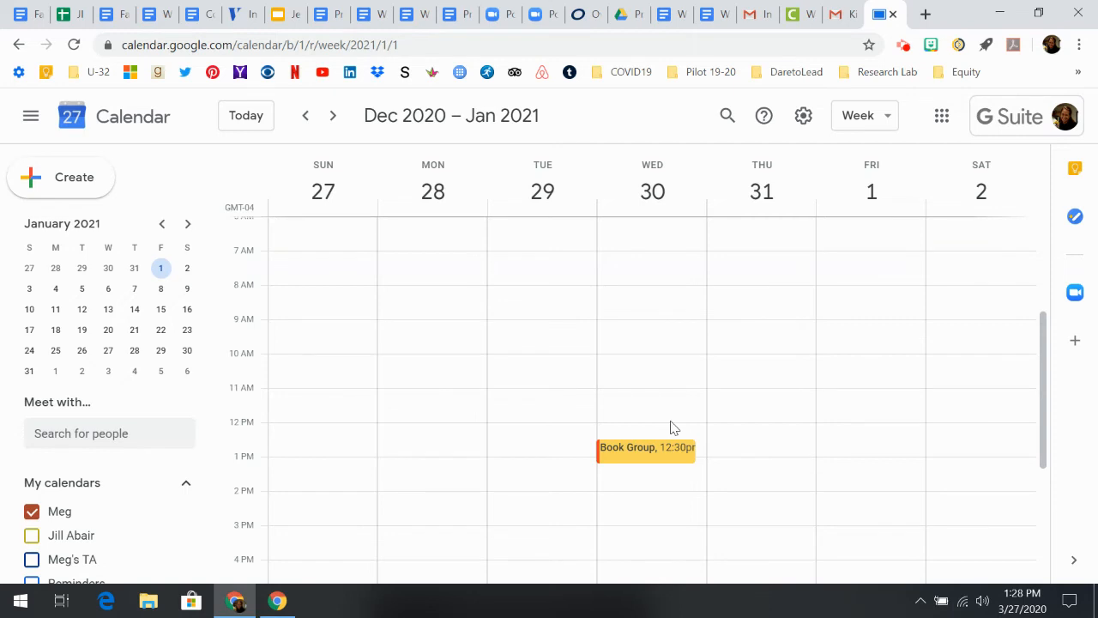
Go to the week after the current one and decline only the Friday, April 3, 8:30am Admin Team Drop in Office Hours
left_click(239, 119)
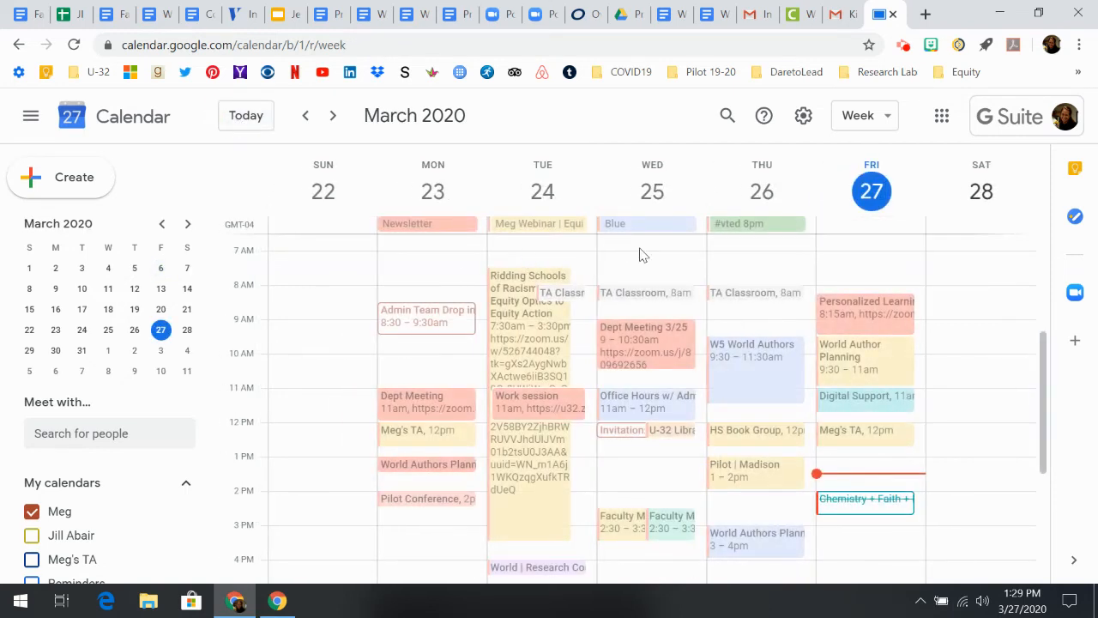
left_click(335, 122)
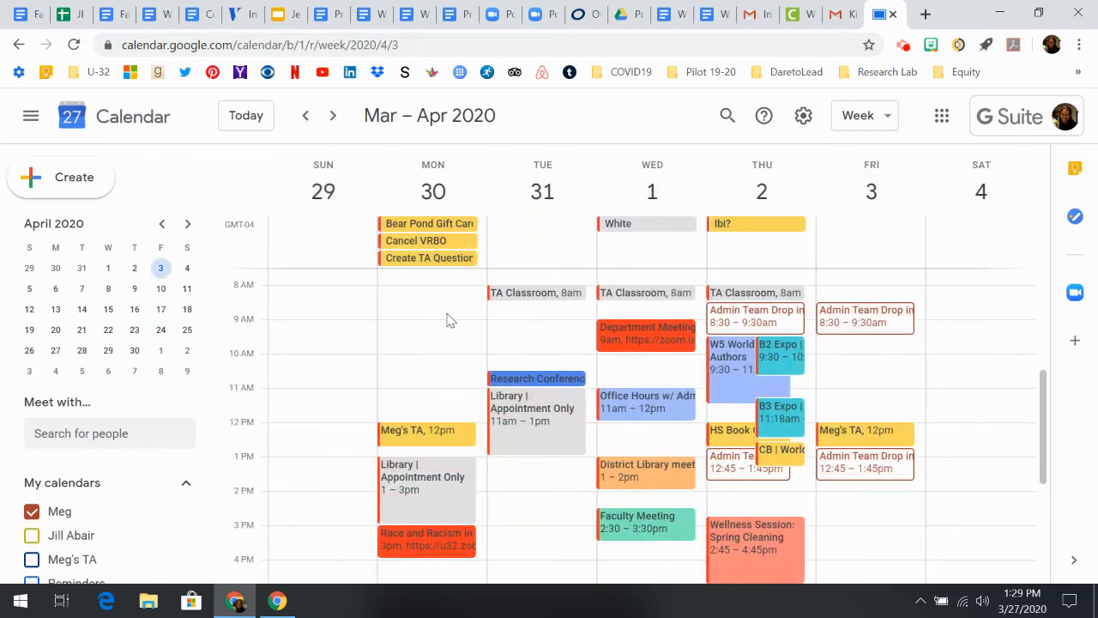
left_click(885, 321)
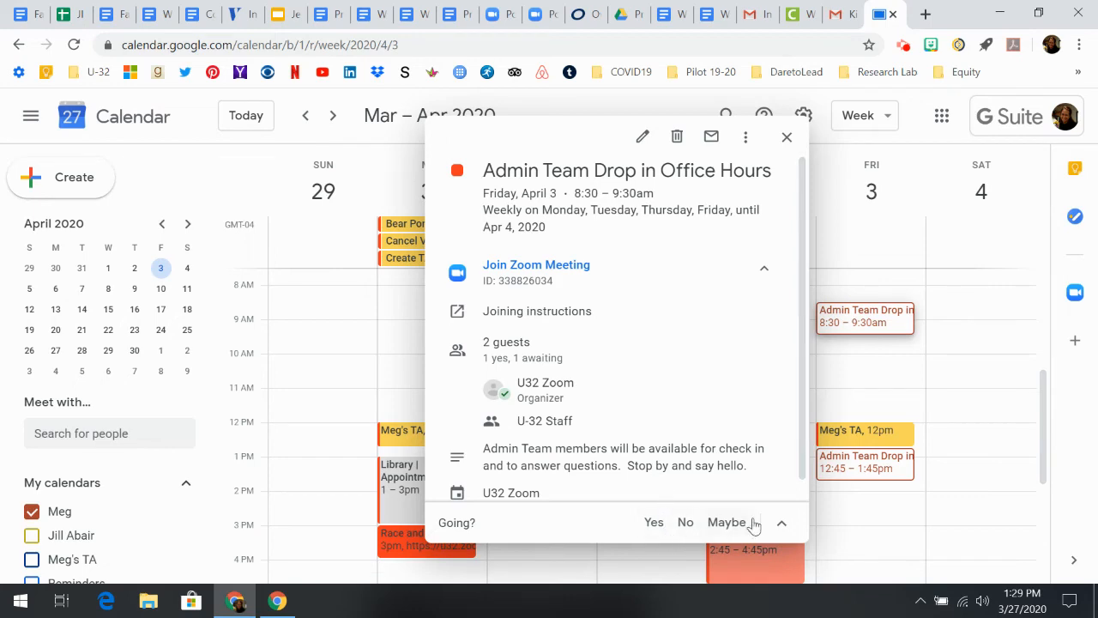
left_click(686, 523)
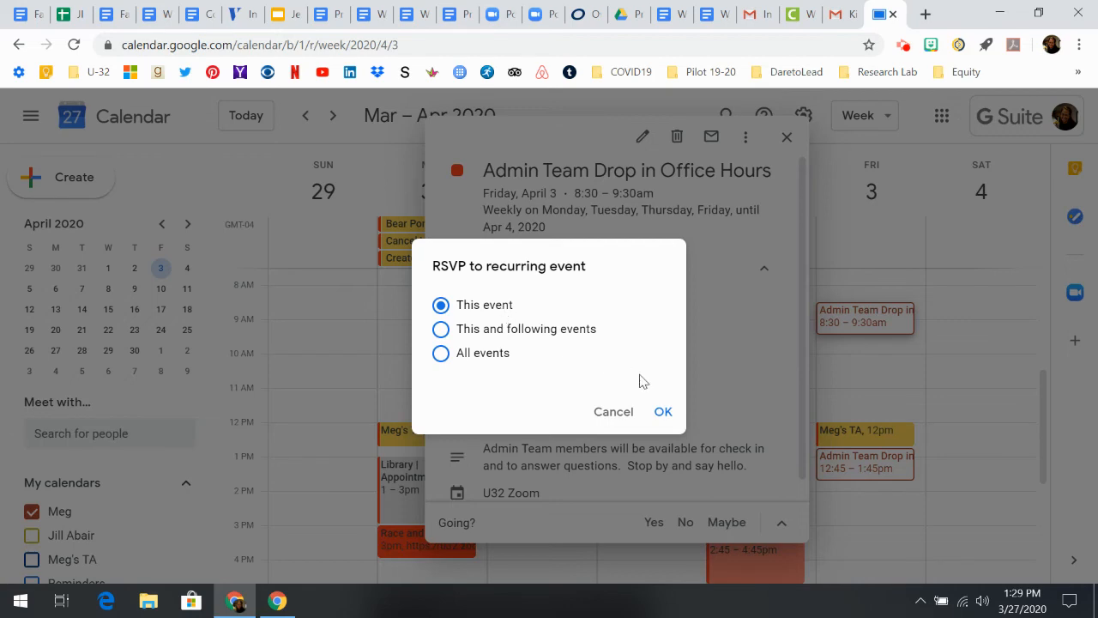
left_click(663, 413)
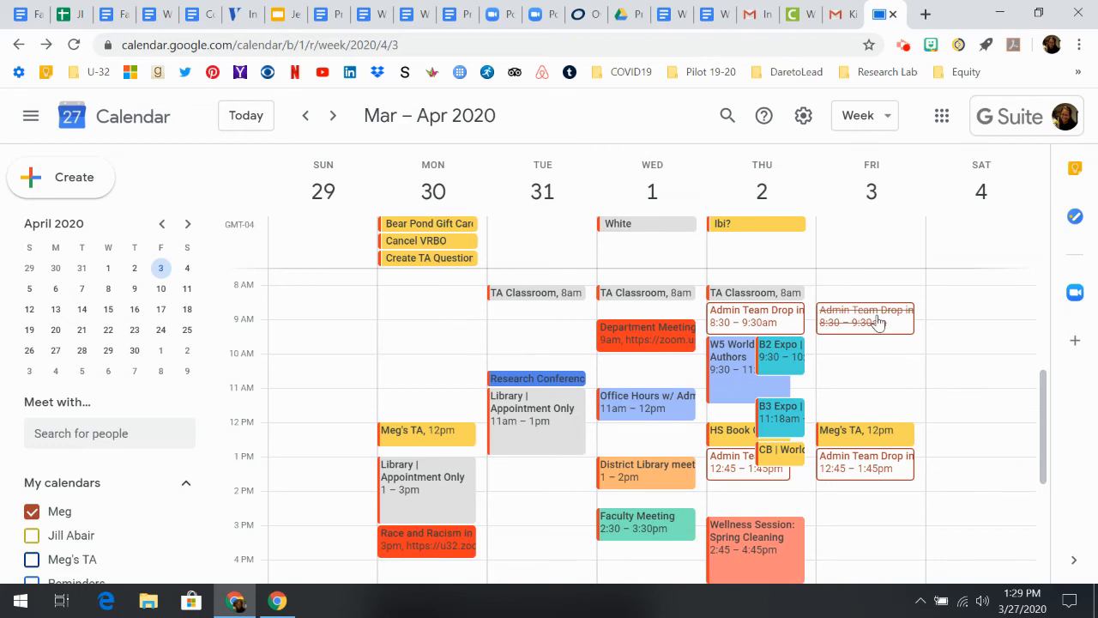
Remove only the declined Friday, April 3, occurrence of Admin Team Drop in Office Hours from the calendar
left_click(878, 321)
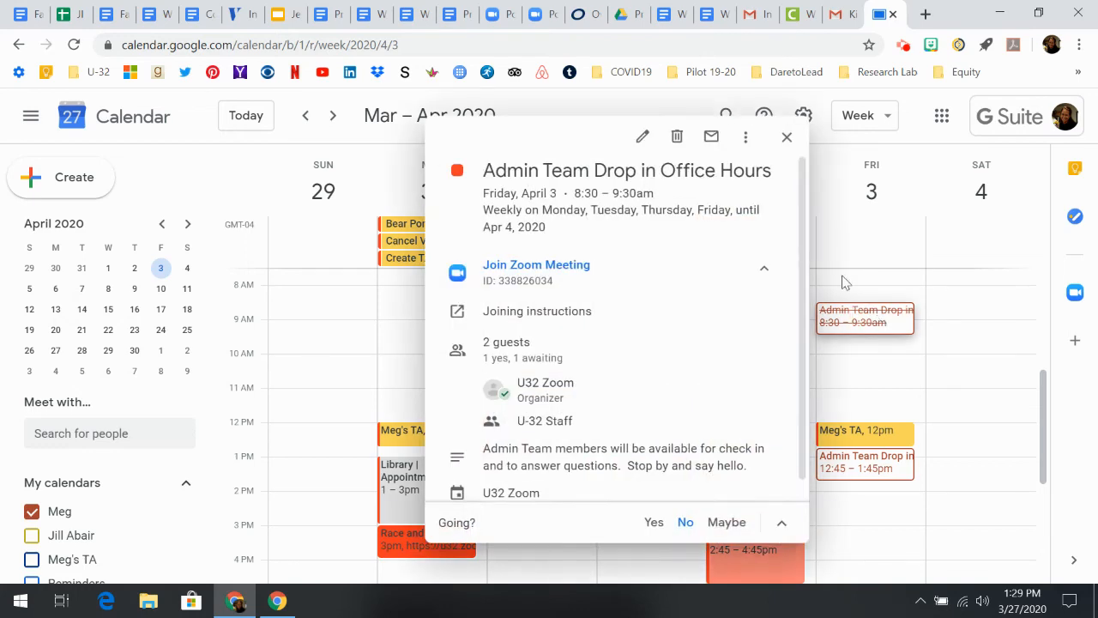
left_click(677, 139)
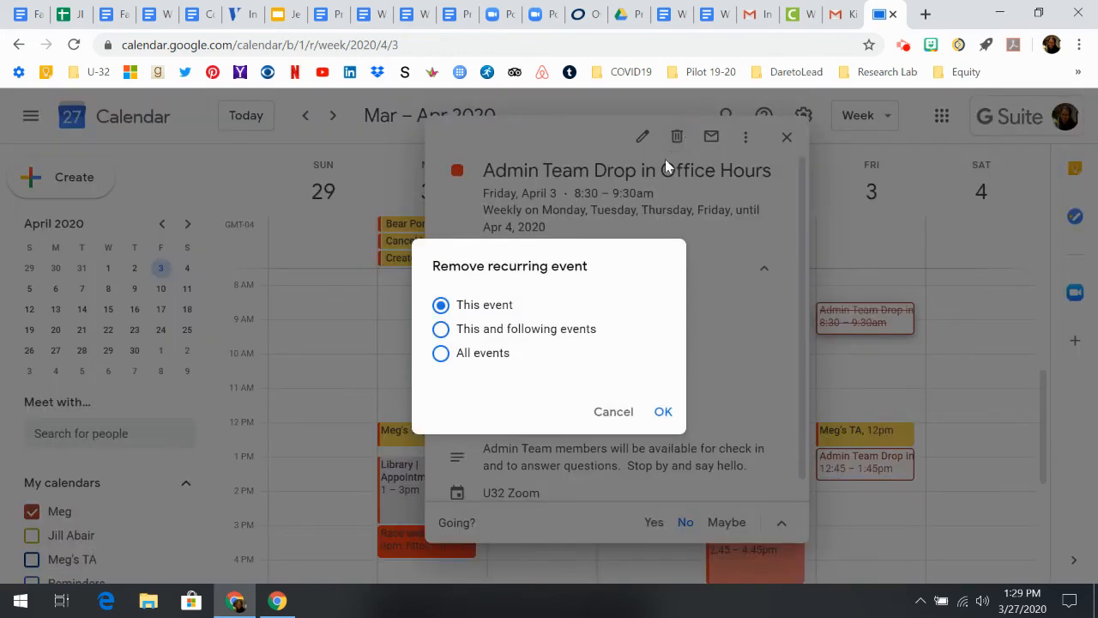
left_click(663, 413)
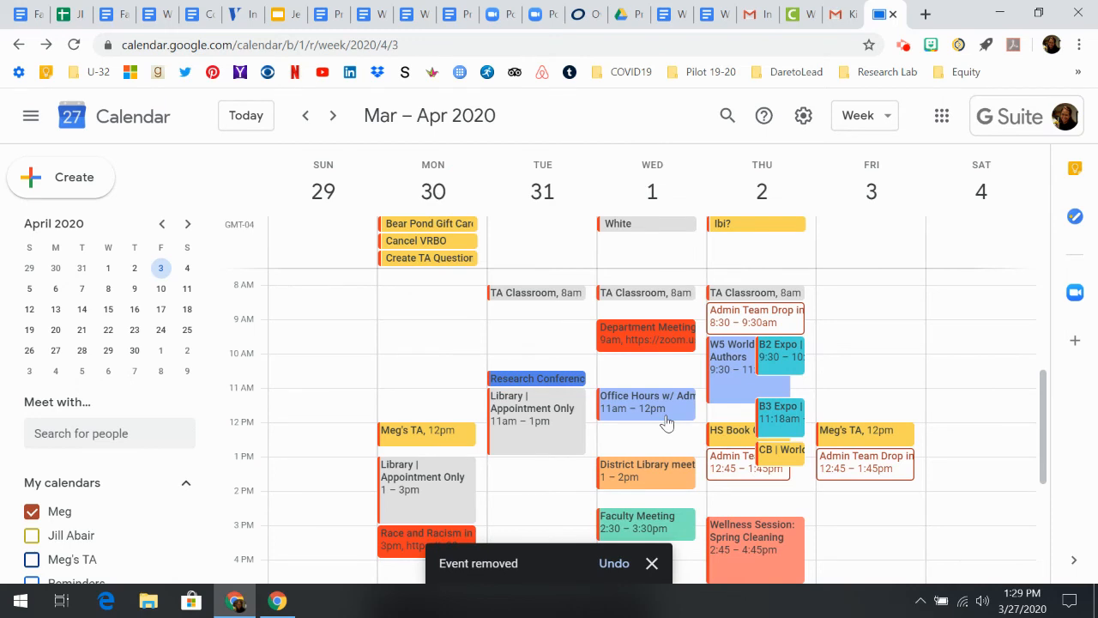
scroll(910, 302, "down", 1)
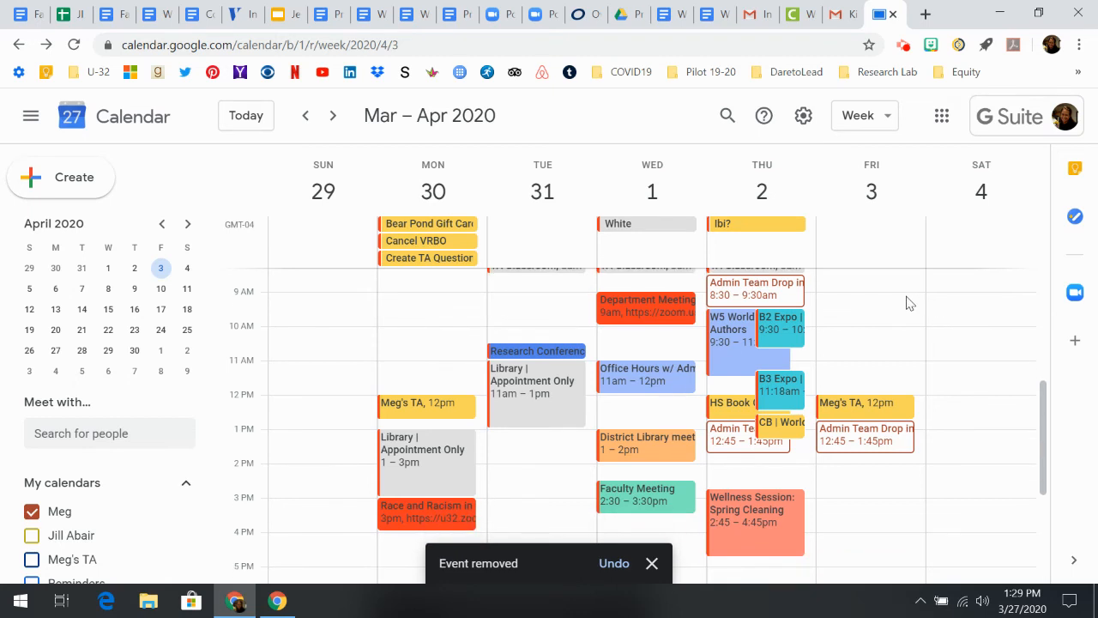
scroll(910, 303, "up", 1)
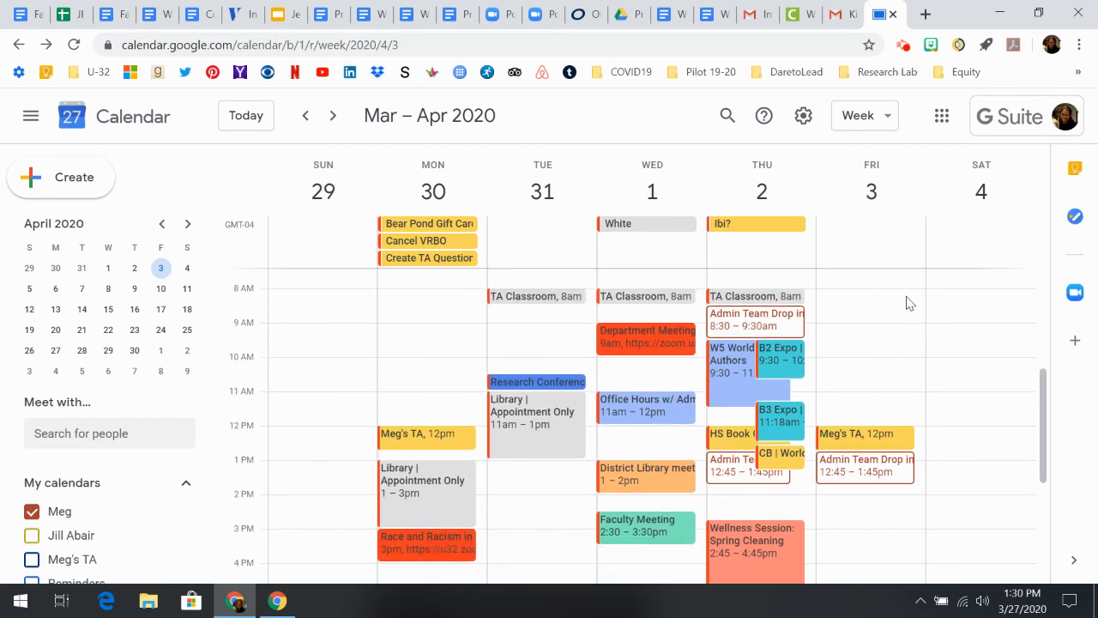
scroll(910, 302, "down", 1)
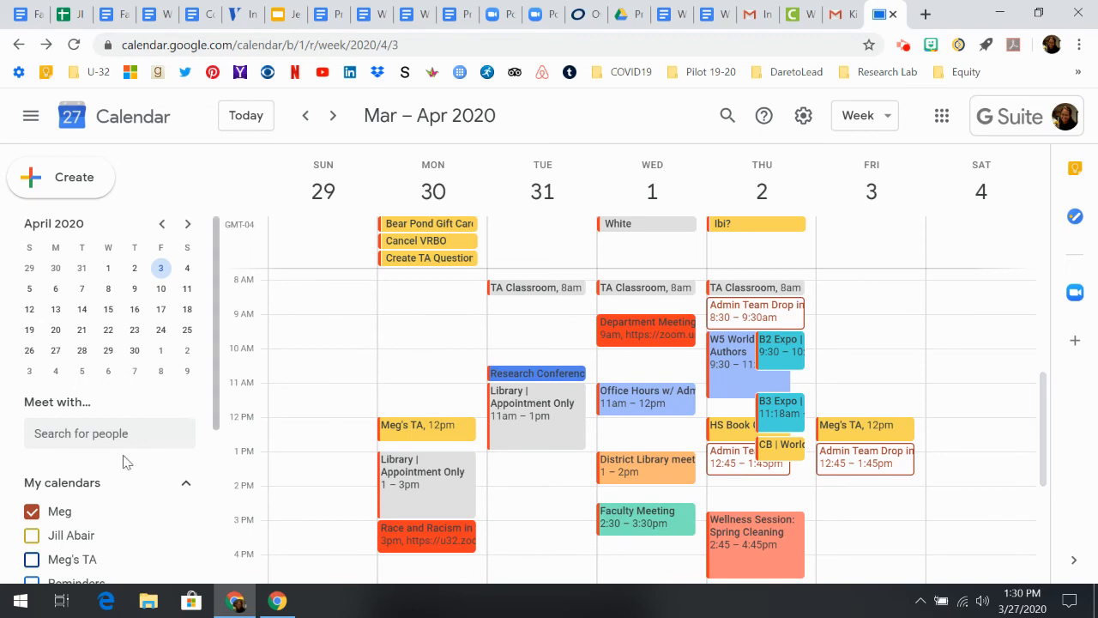
Hide the personal calendar and show the U32 Zoom calendar to view its events alone
left_click_drag(219, 400, 155, 592)
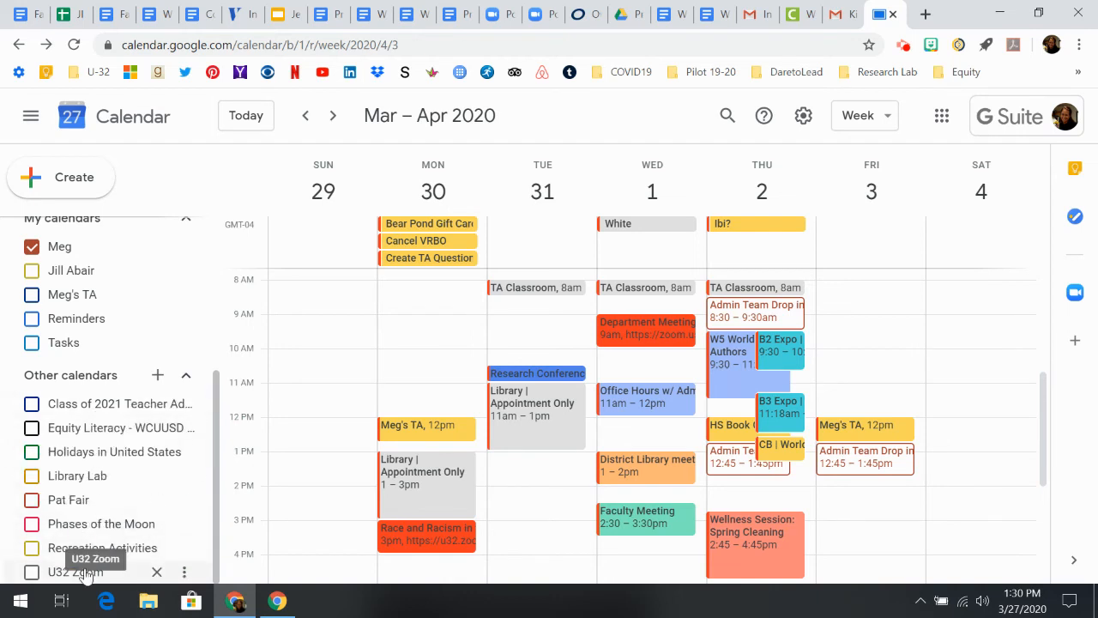
left_click(31, 247)
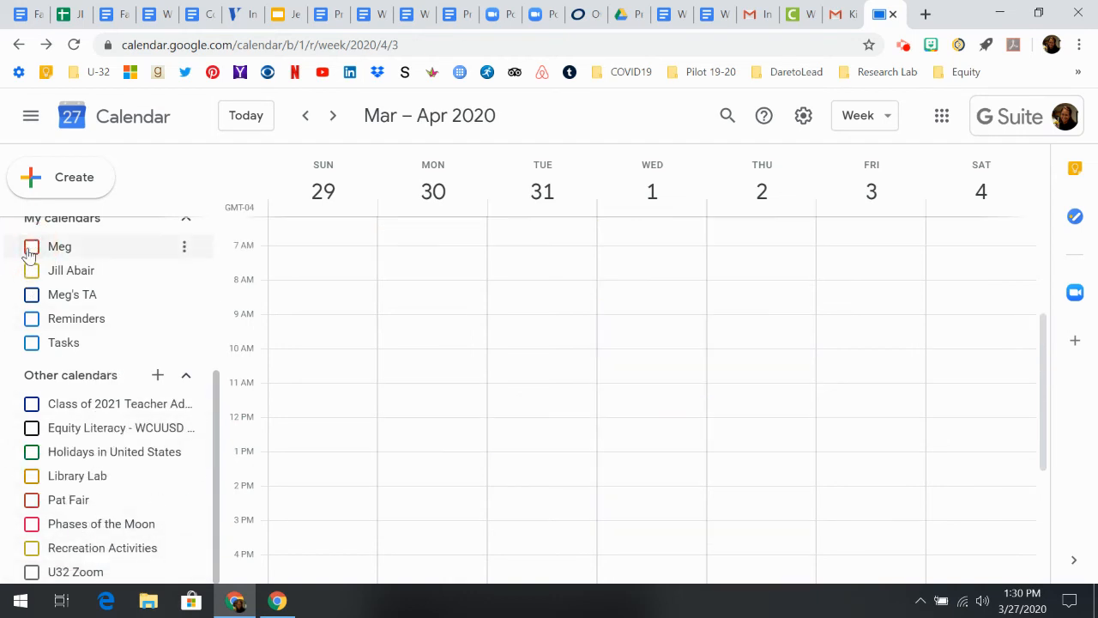
left_click(52, 573)
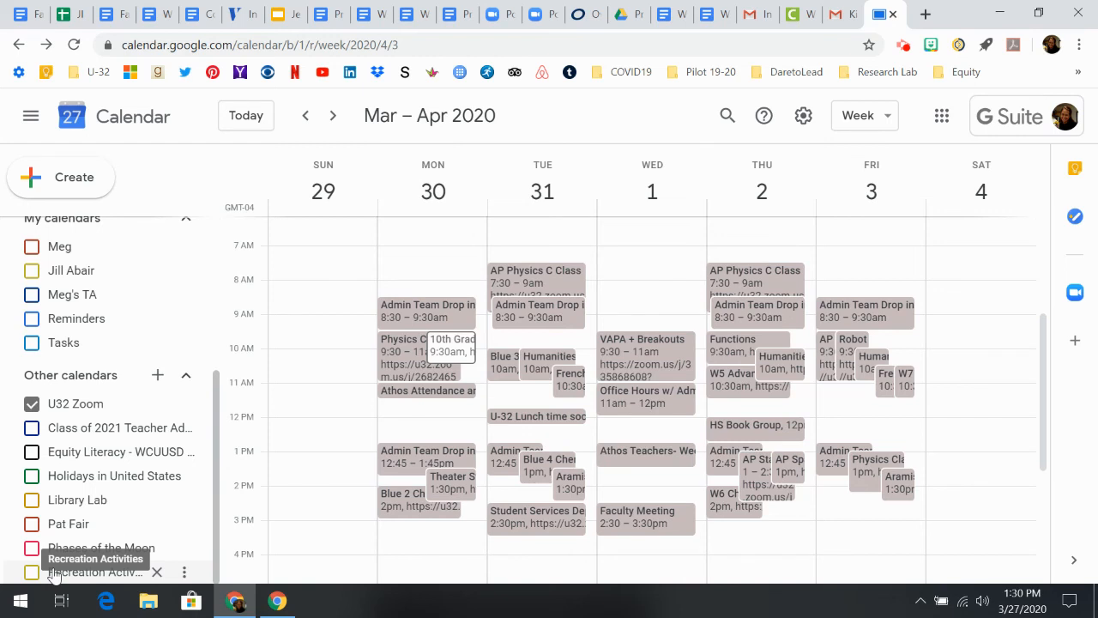
Show the personal calendar again to compare it with U32 Zoom, and hide the U32 Zoom calendar
left_click(43, 248)
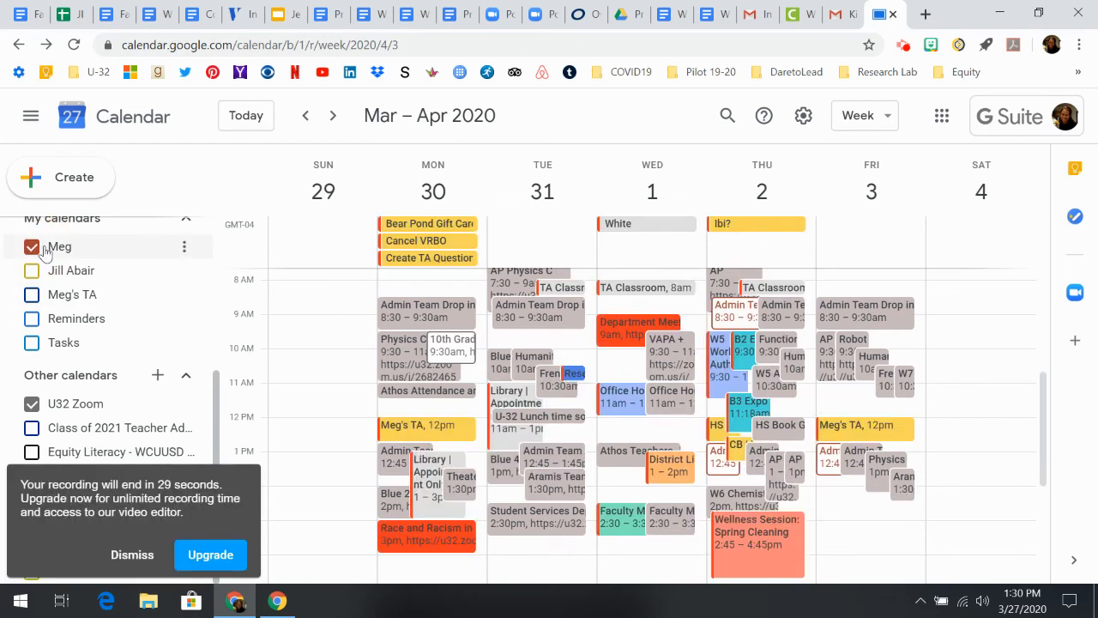
left_click(71, 406)
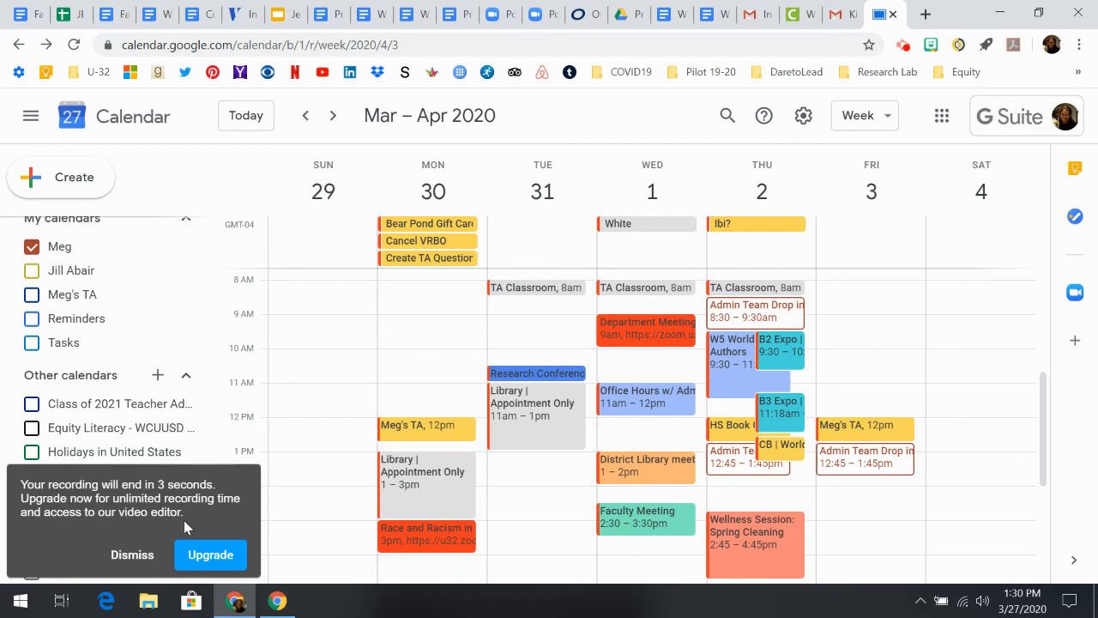
left_click(144, 556)
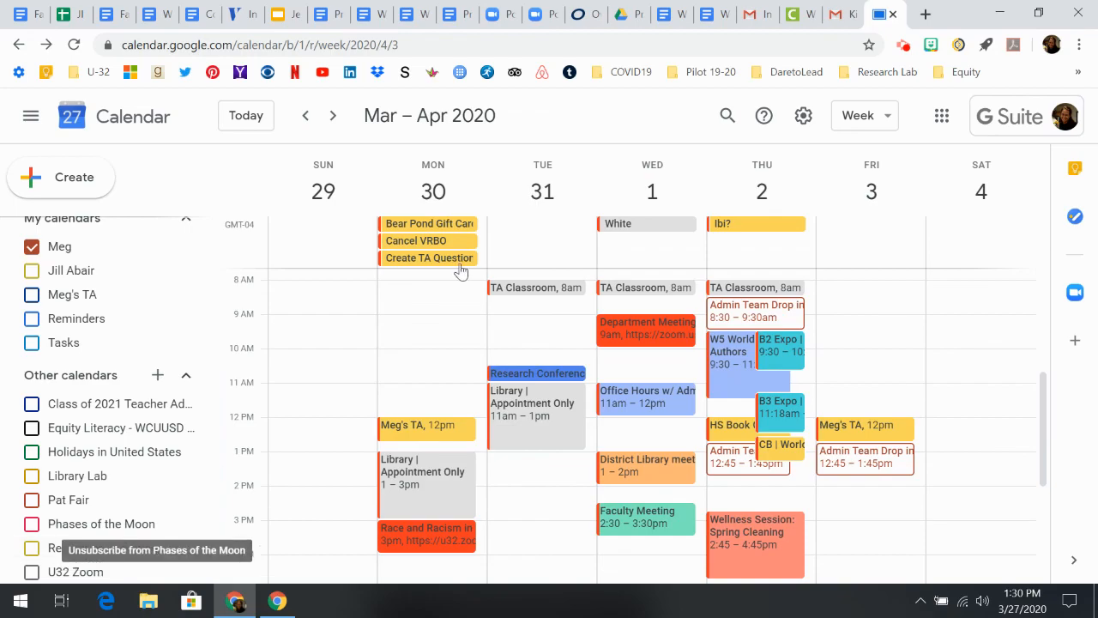